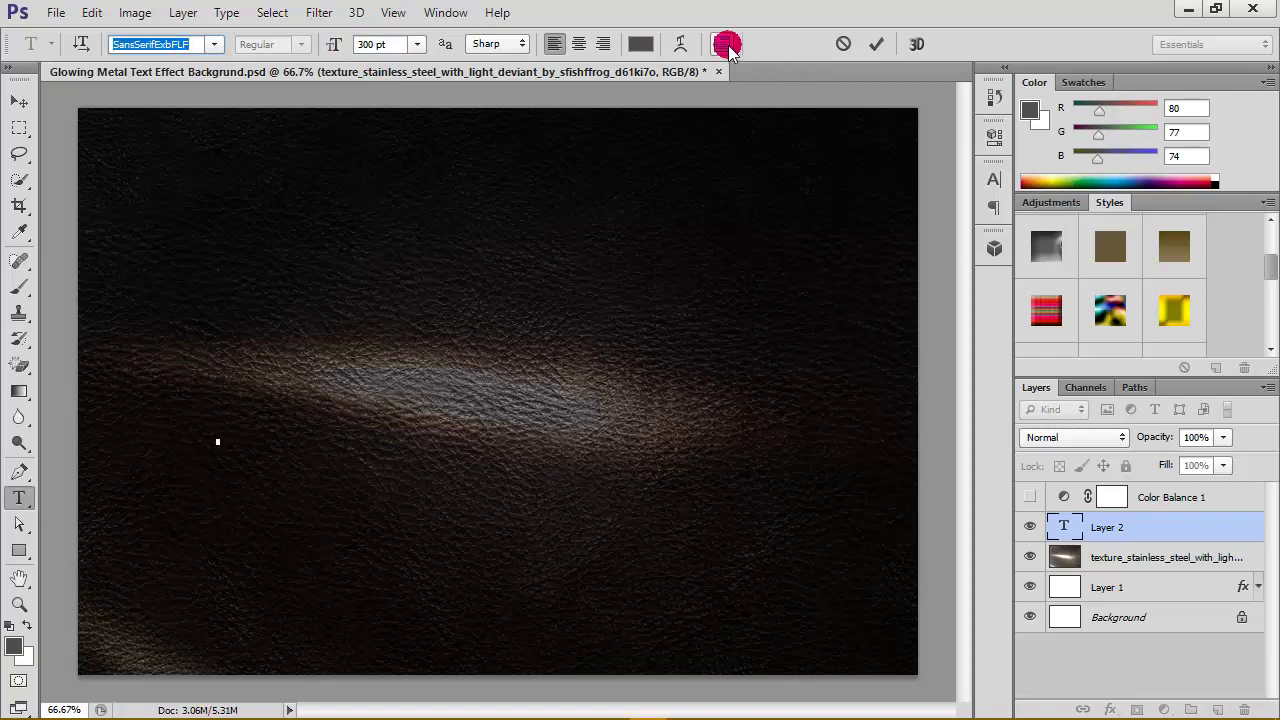
Step: Review the tracking and horizontal scale in the character settings for the new text
left_click(722, 44)
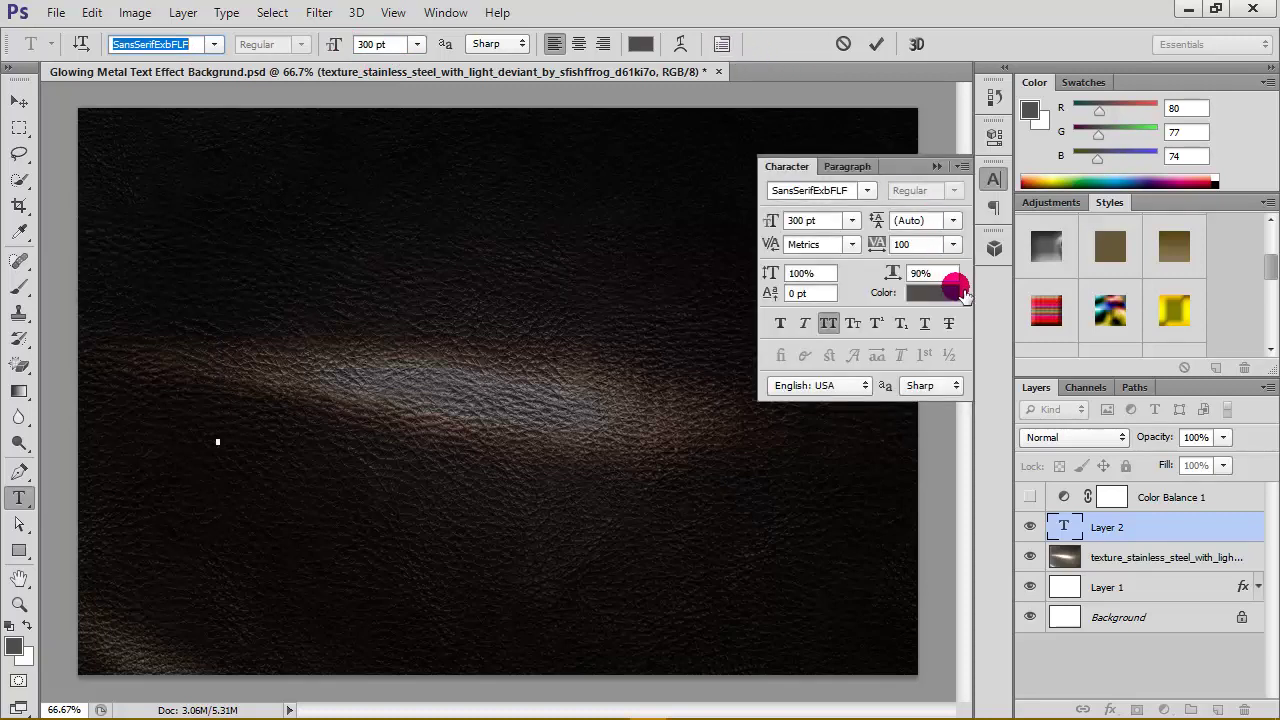
left_click(935, 270)
left_click(955, 244)
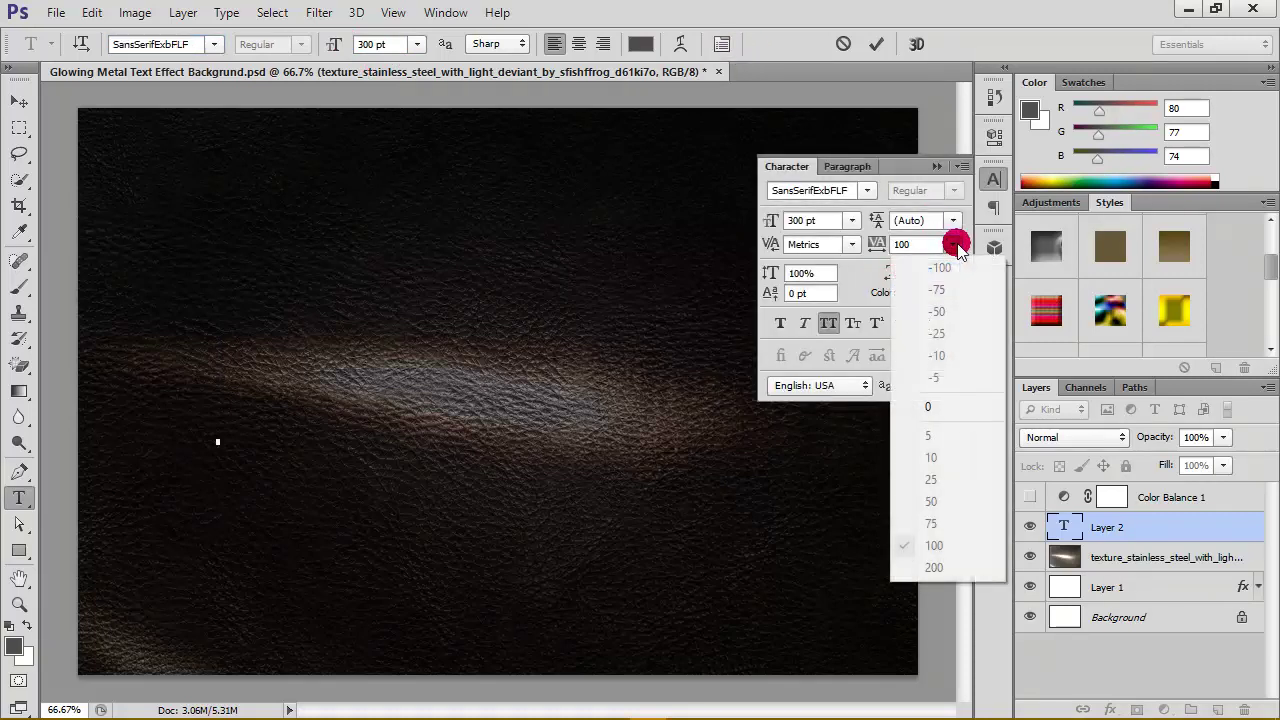
left_click(955, 244)
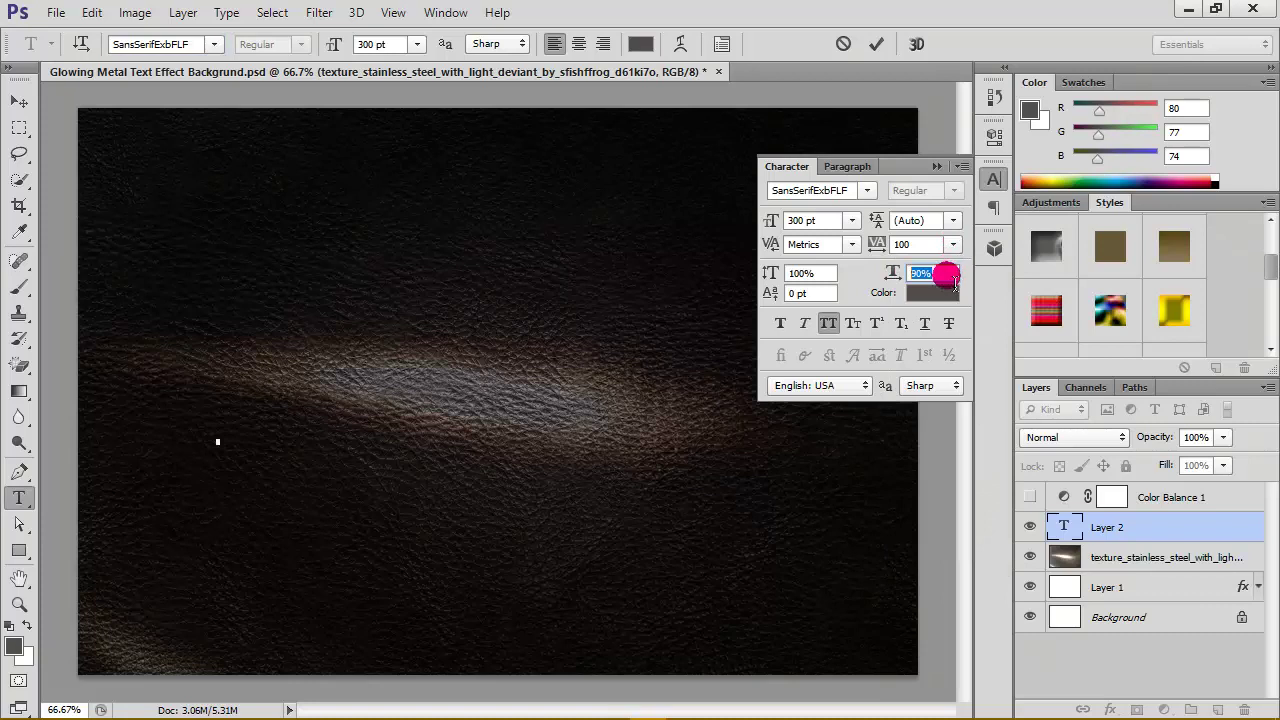
left_click(933, 170)
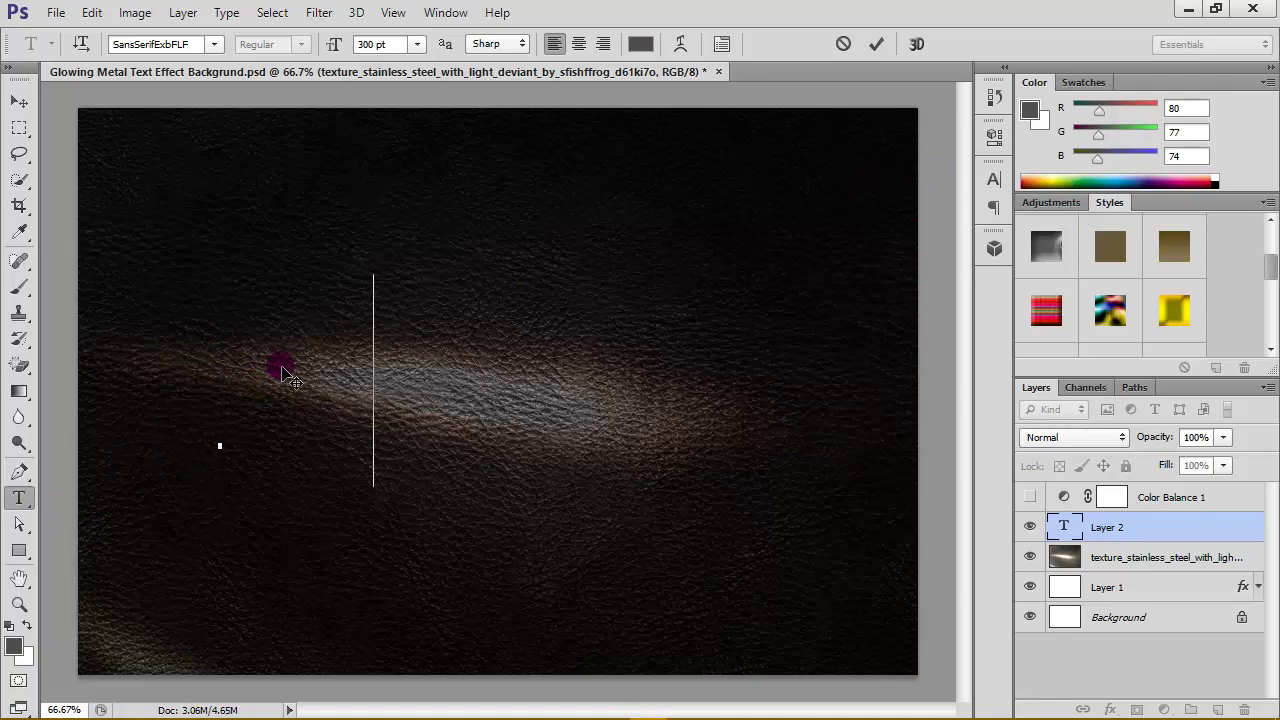
Step: Enter the text GREAT on the new type layer and move it slightly to the left on the canvas
type("REAT")
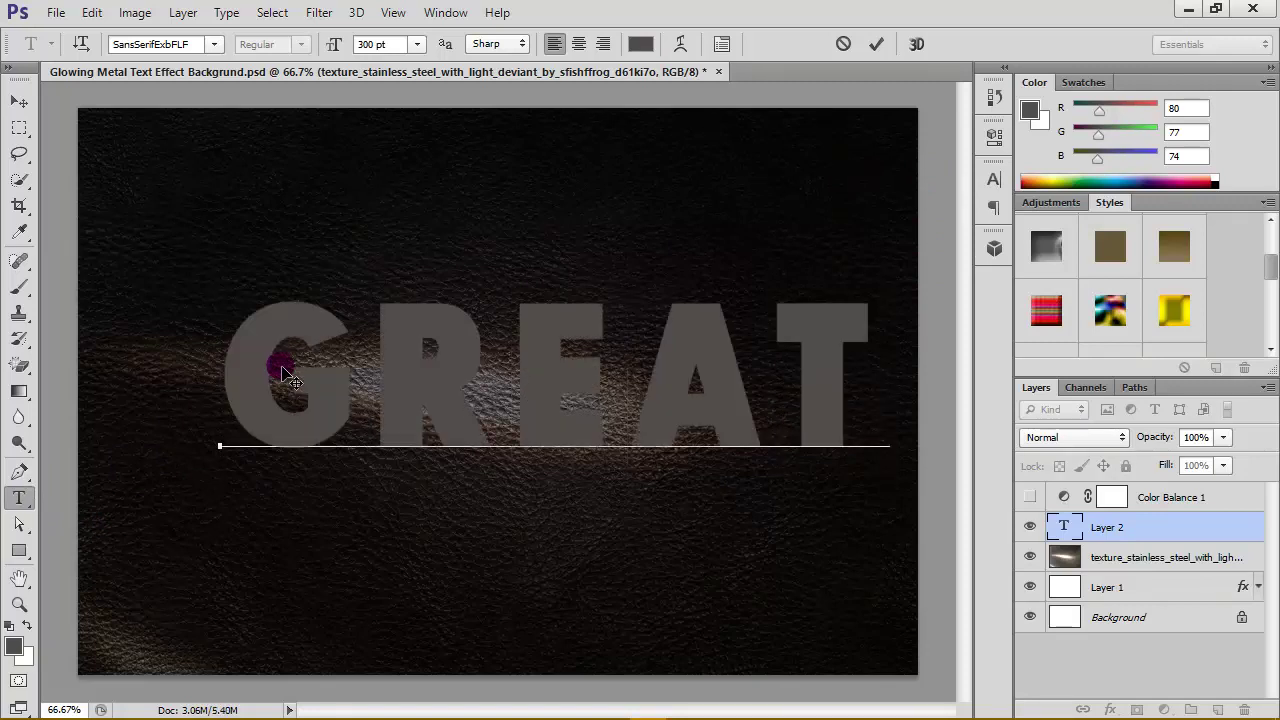
left_click(19, 101)
left_click_drag(518, 365, 485, 362)
Step: Select the whole GREAT text and set its tracking to 0 in the character settings
double_click(1062, 527)
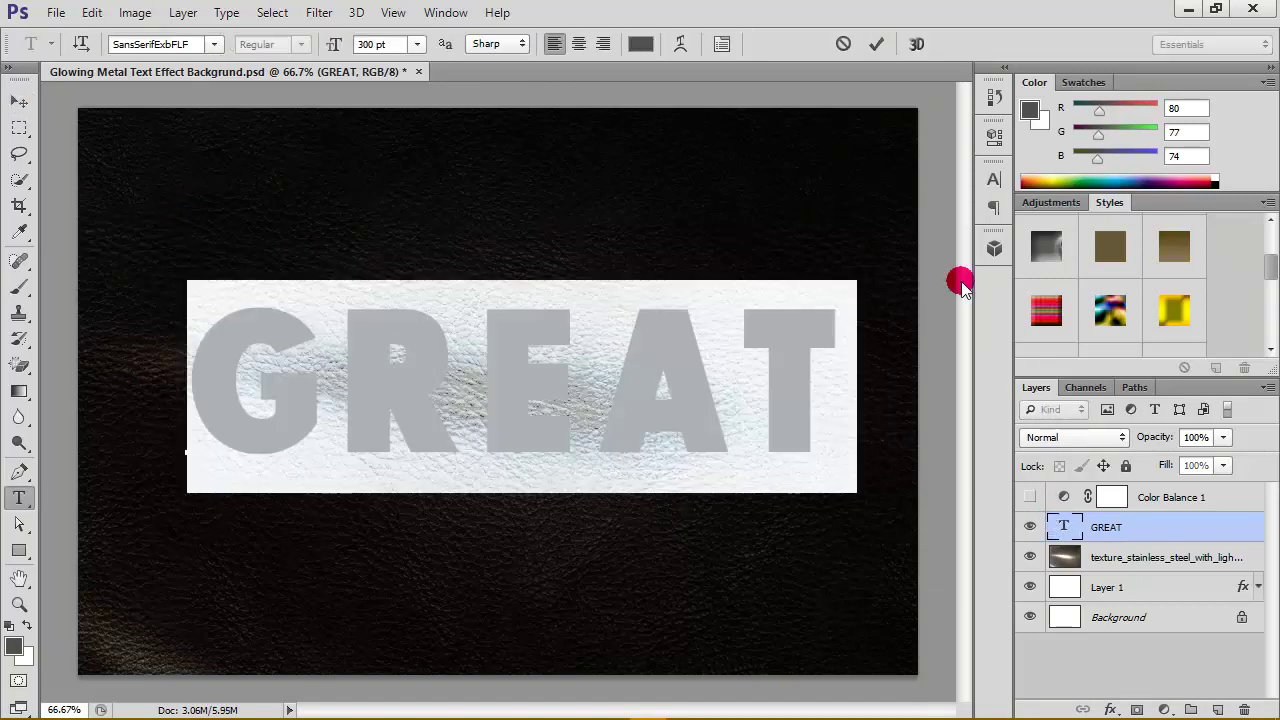
left_click(720, 40)
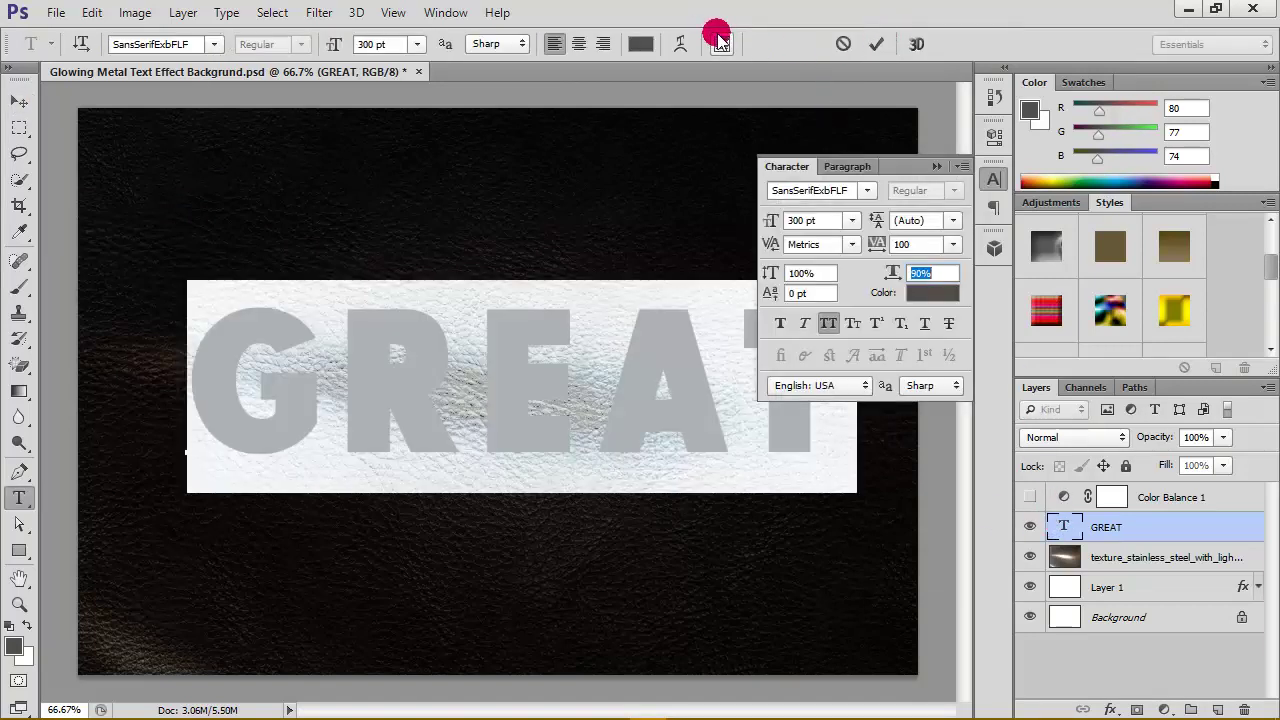
left_click(954, 245)
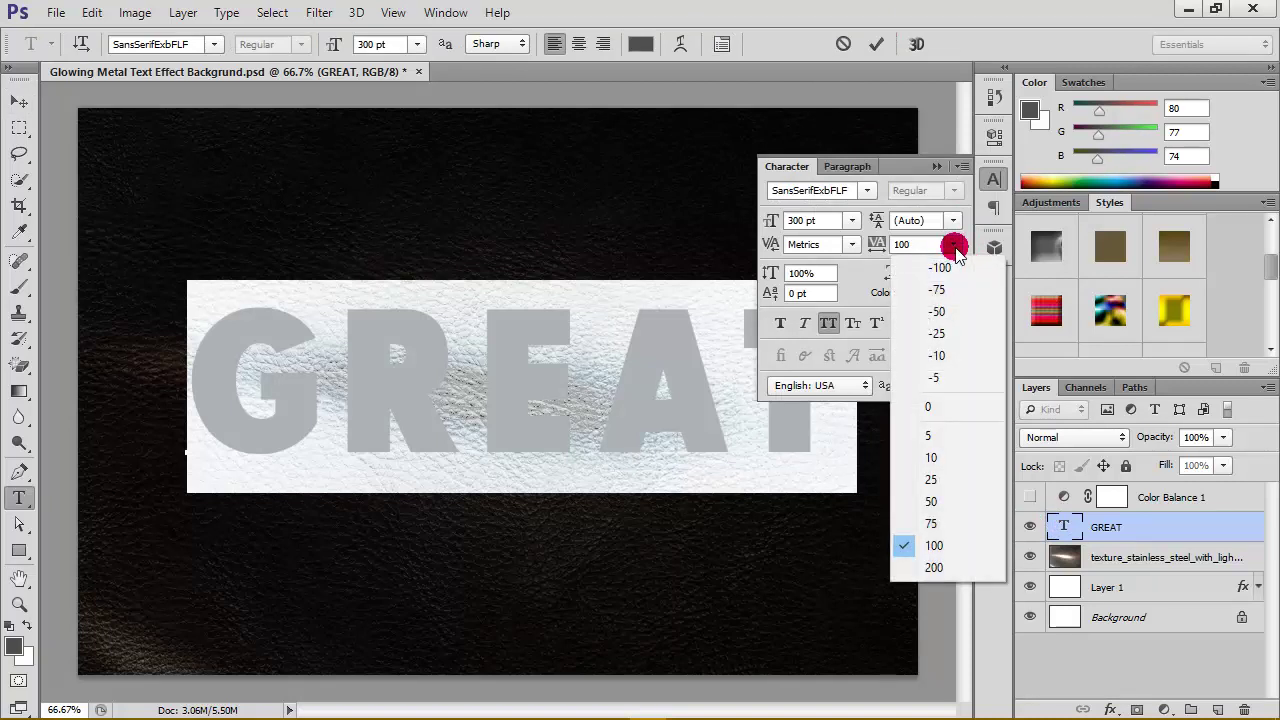
left_click(955, 248)
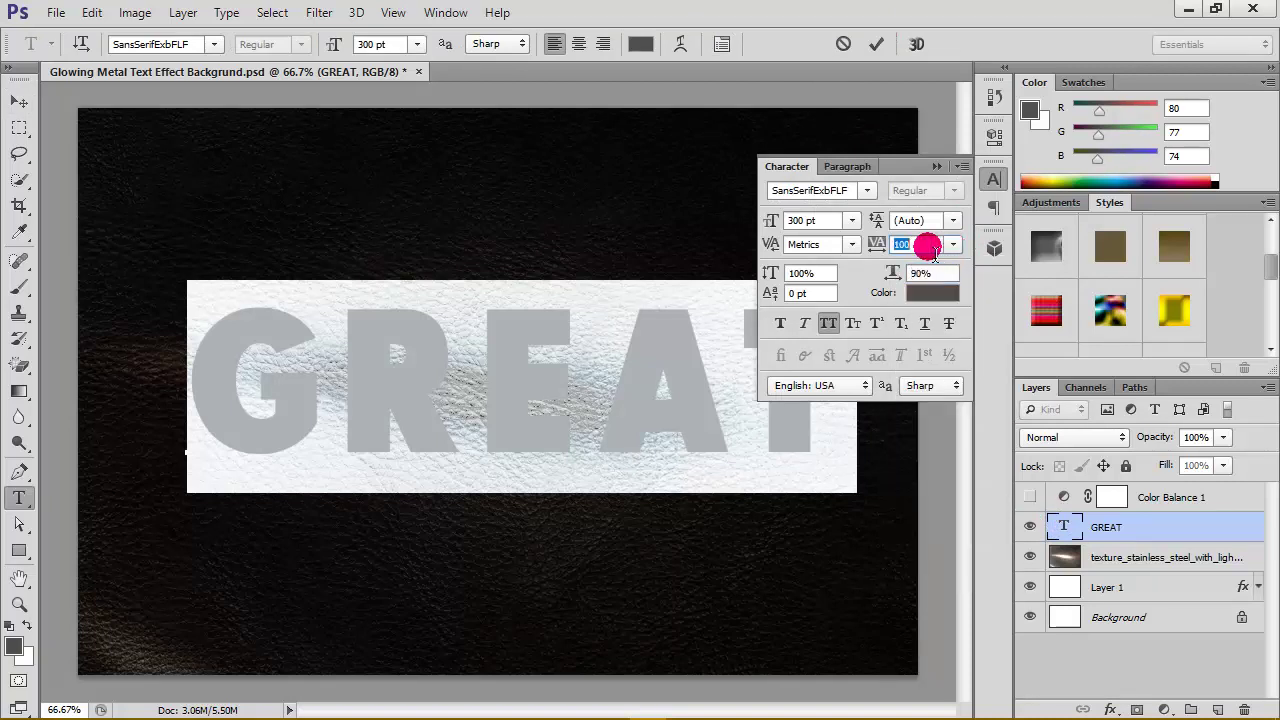
left_click(950, 248)
left_click(953, 250)
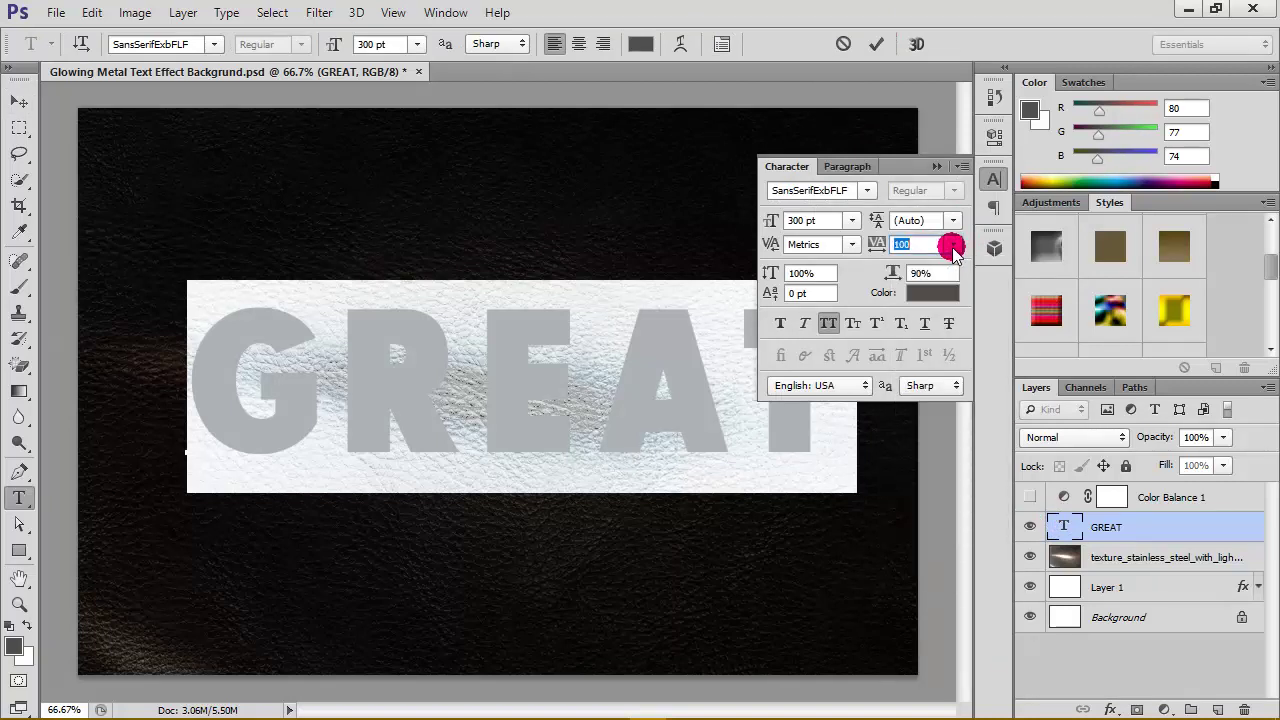
left_click(953, 248)
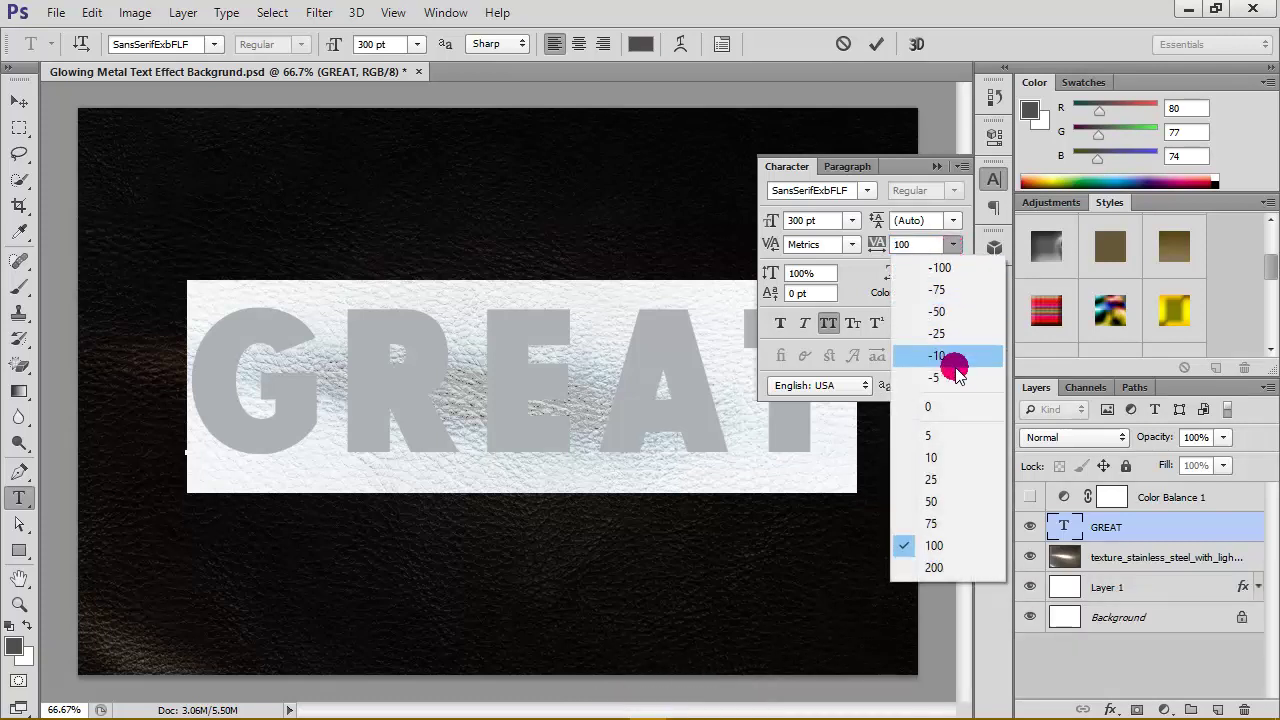
left_click(938, 405)
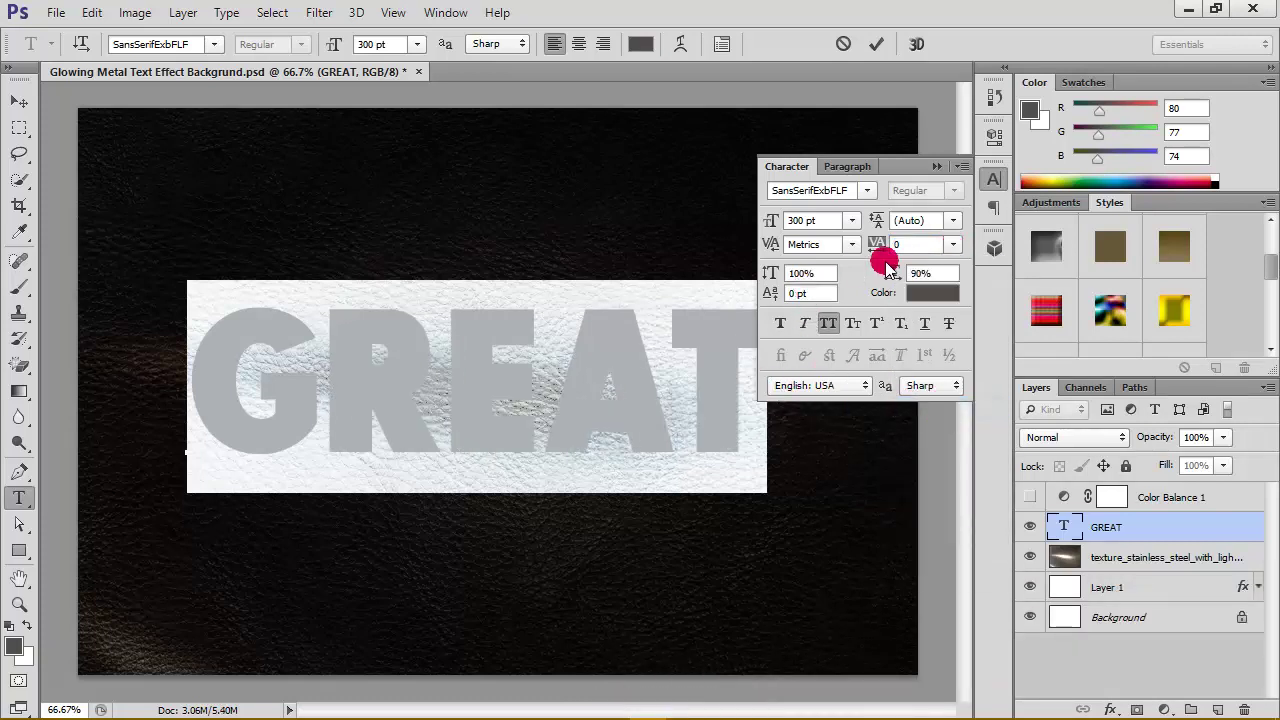
left_click_drag(944, 273, 908, 273)
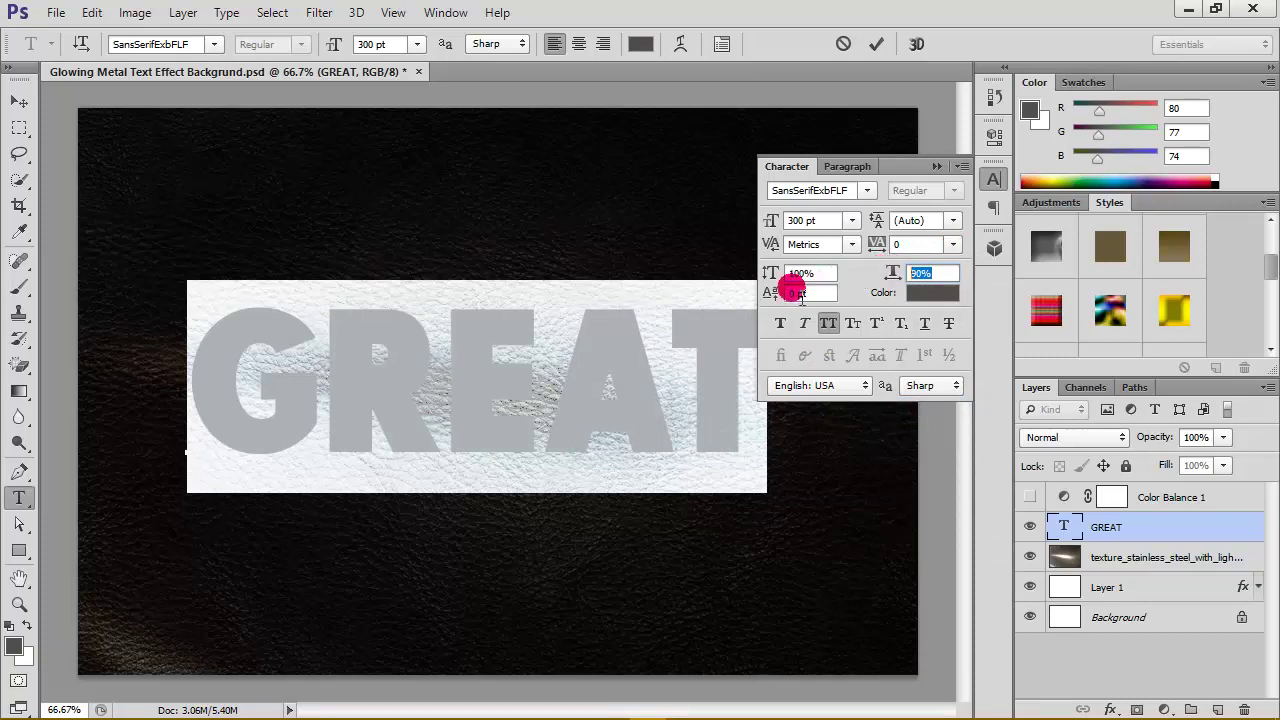
left_click(934, 168)
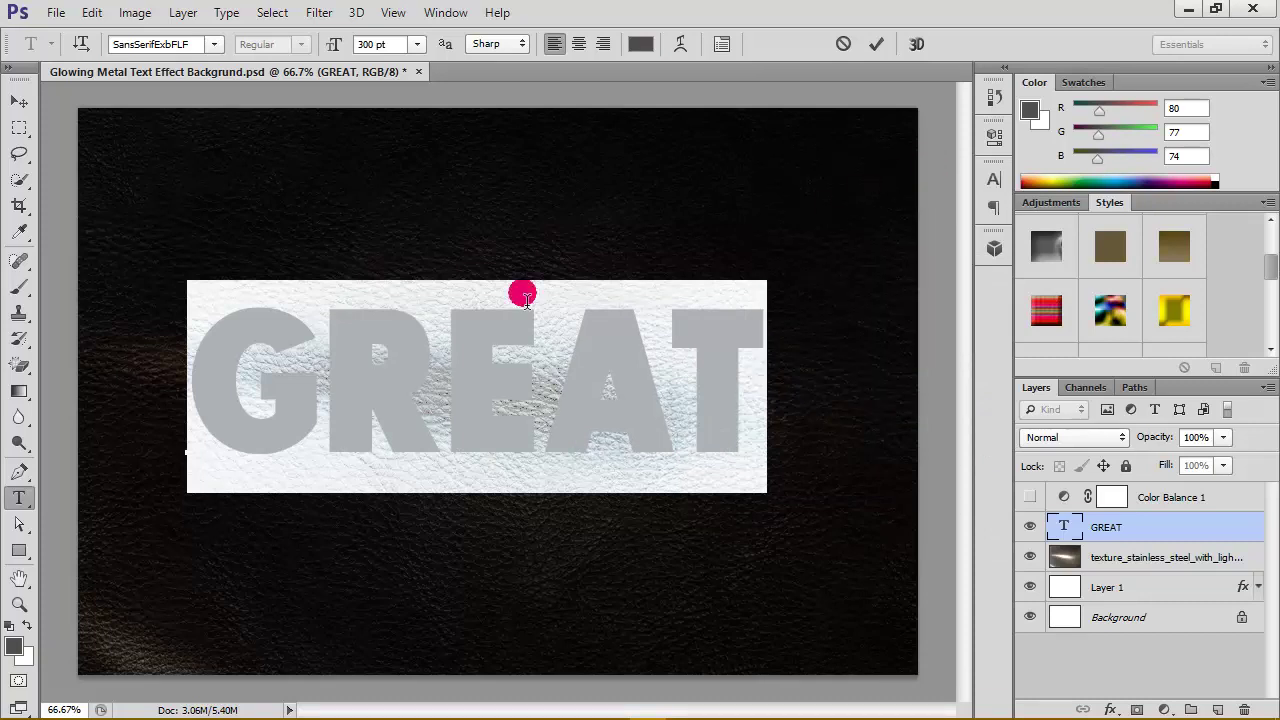
Step: Reposition the GREAT text near the centre of the canvas and hide the stainless steel texture layer
left_click(20, 104)
left_click_drag(514, 371, 528, 400)
left_click(1030, 557)
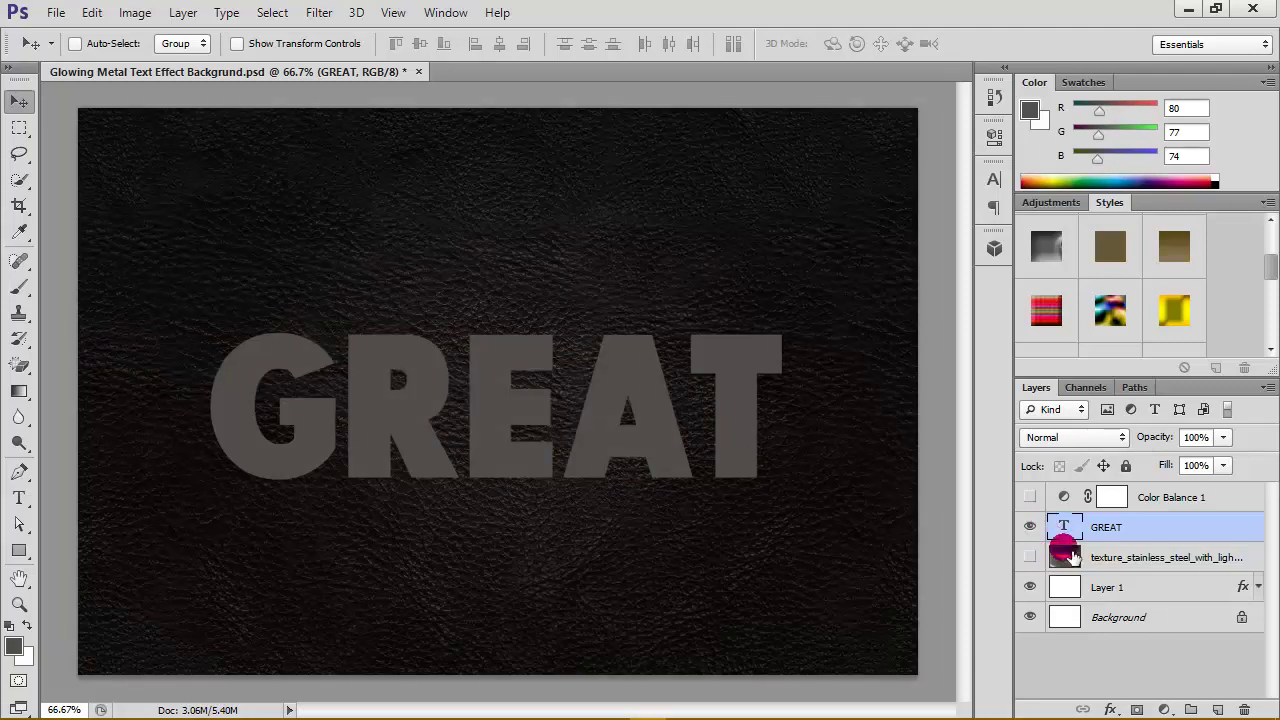
key("shift+Up")
key("shift+Up")
key("shift+Up")
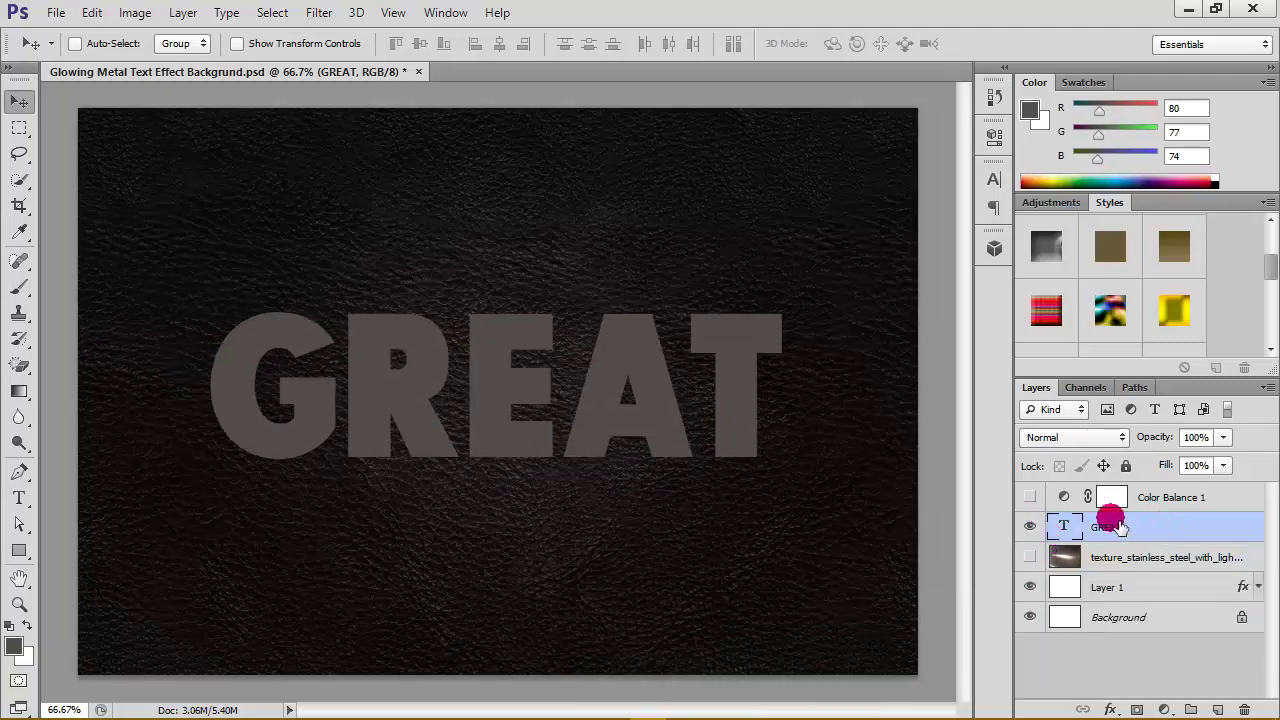
Step: Duplicate the GREAT layer as GREAT copy and set the copy's fill to 0%
right_click(1192, 532)
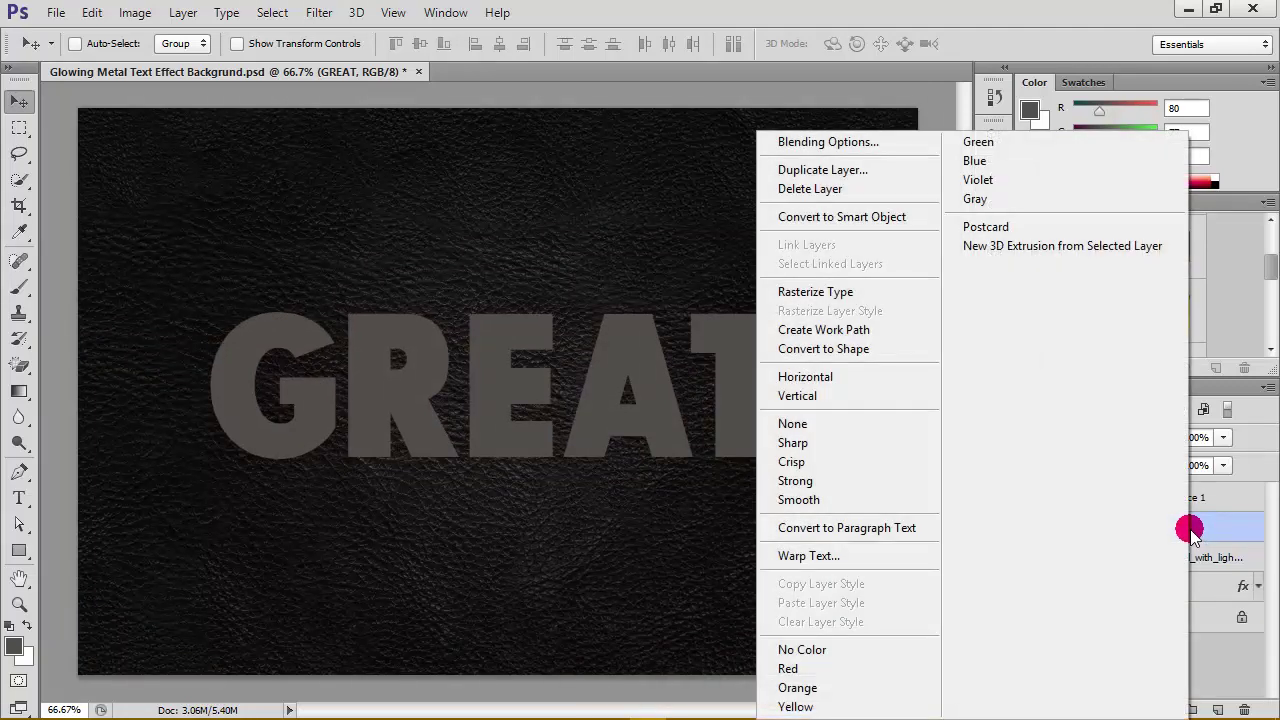
left_click(852, 170)
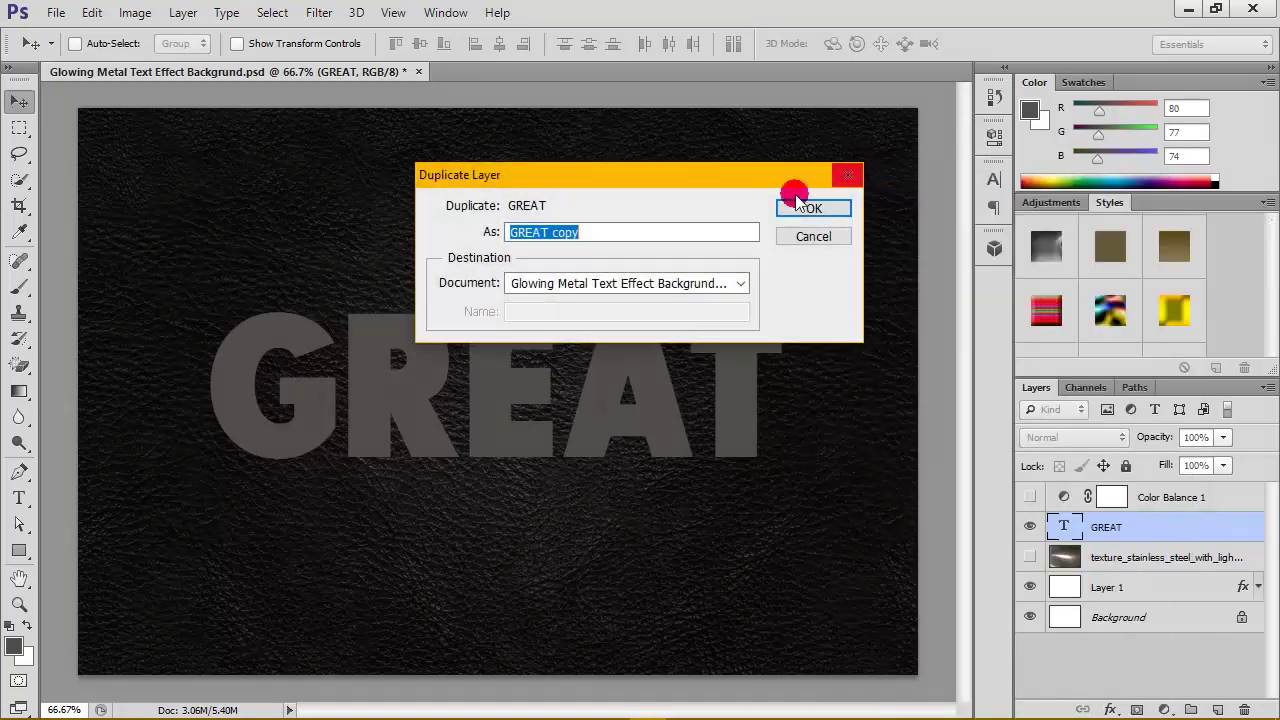
left_click(811, 207)
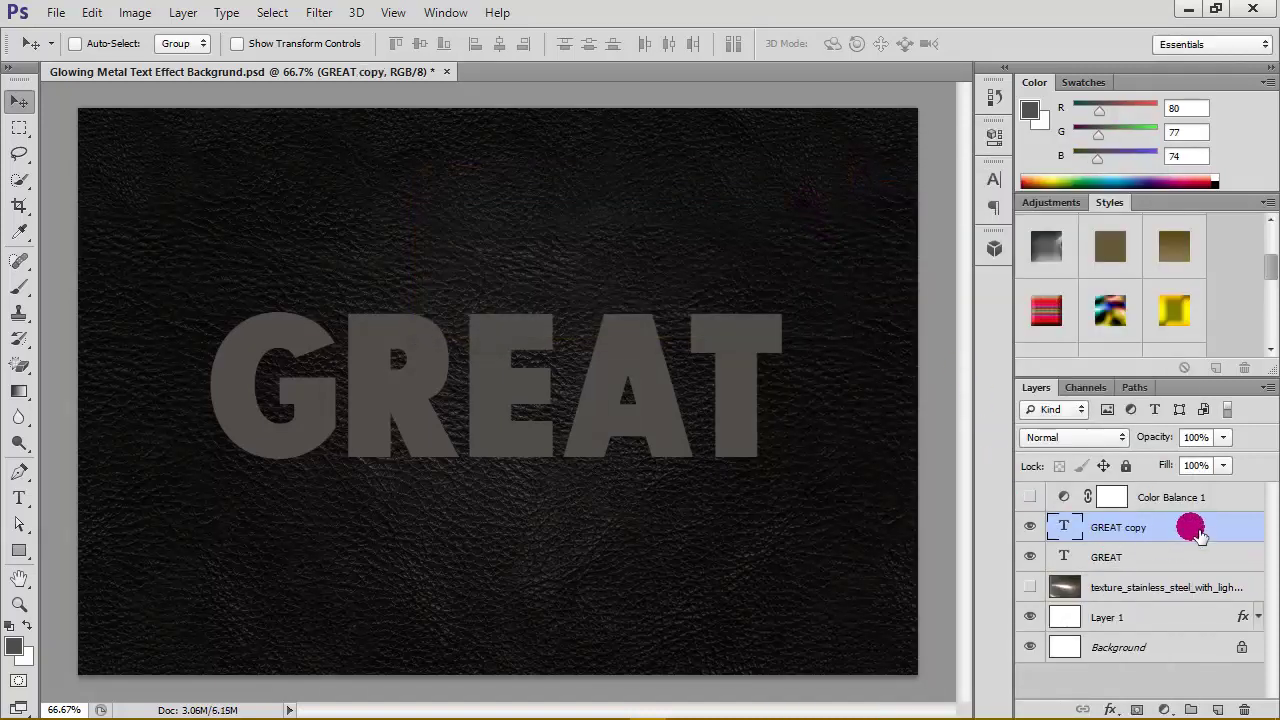
left_click(1199, 465)
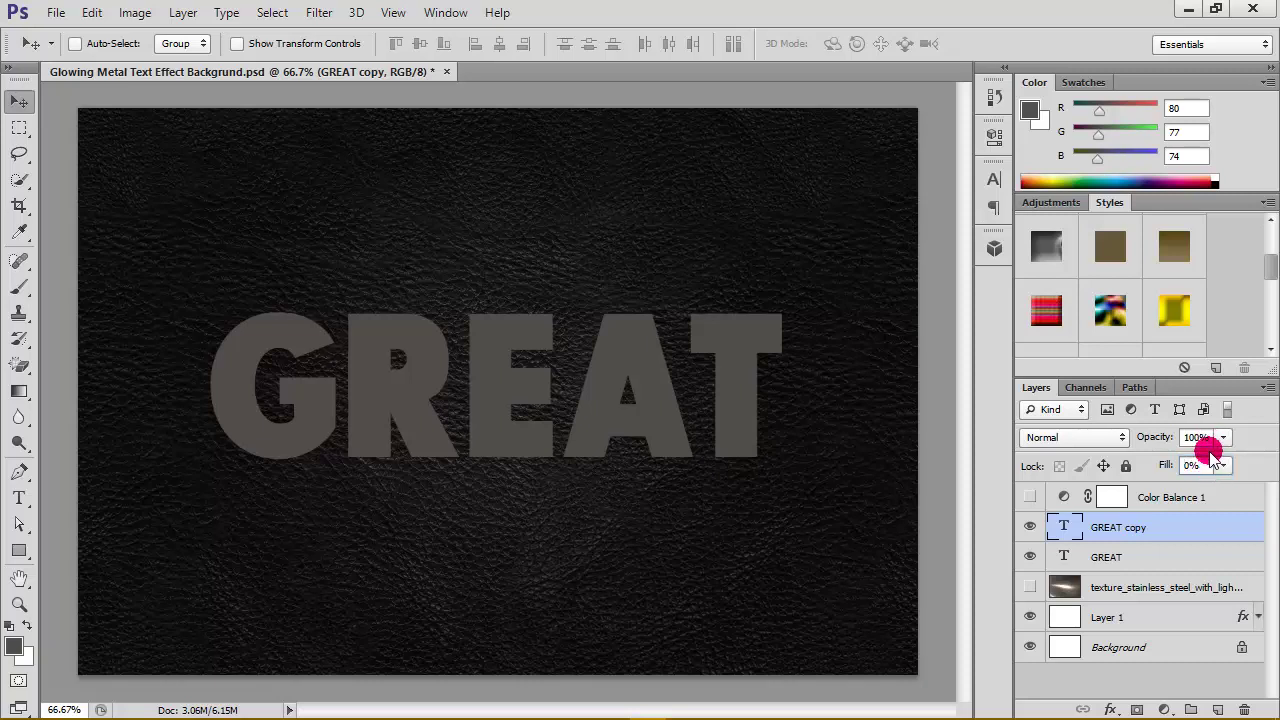
left_click(1190, 523)
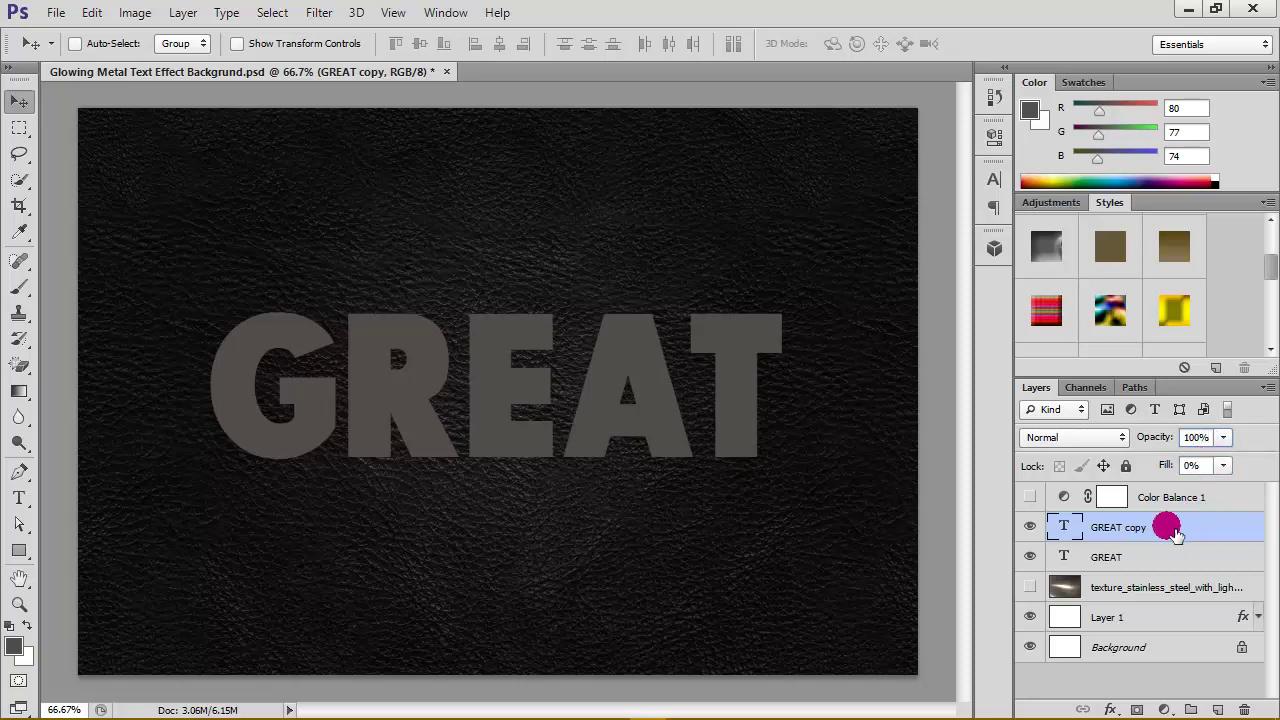
Step: Duplicate the GREAT copy layer as GREAT copy 2
right_click(1186, 522)
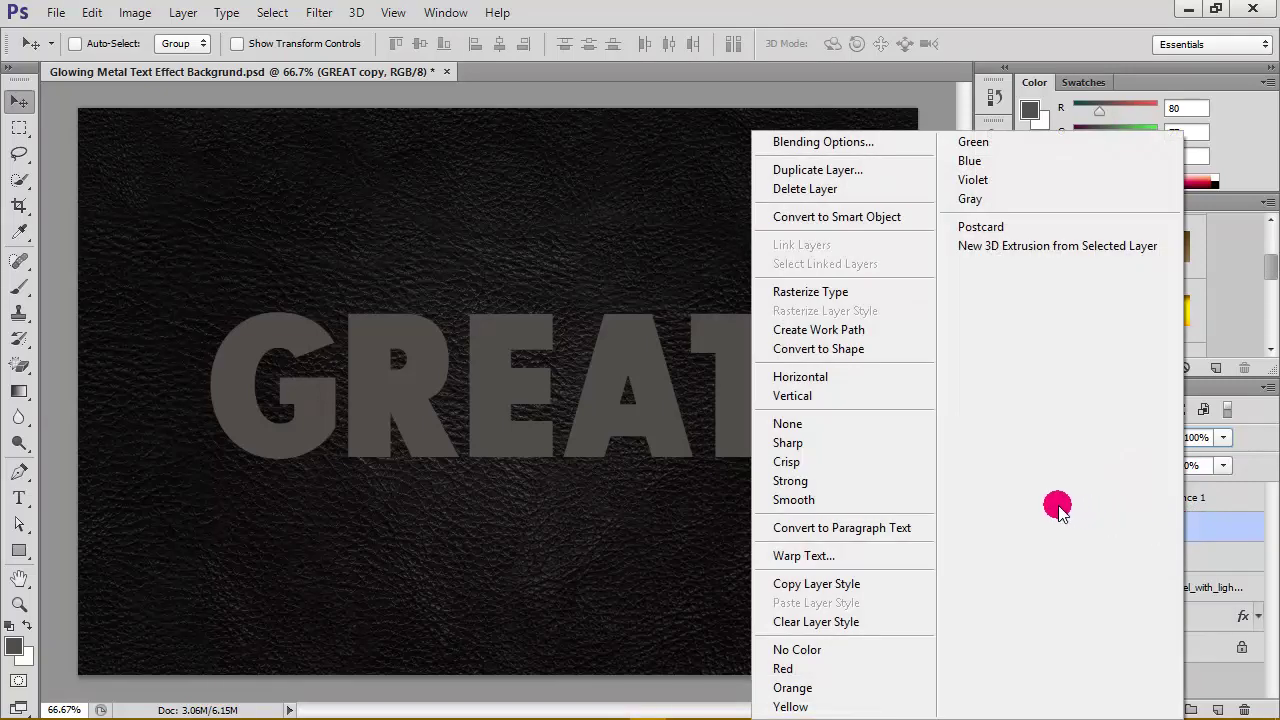
left_click(841, 170)
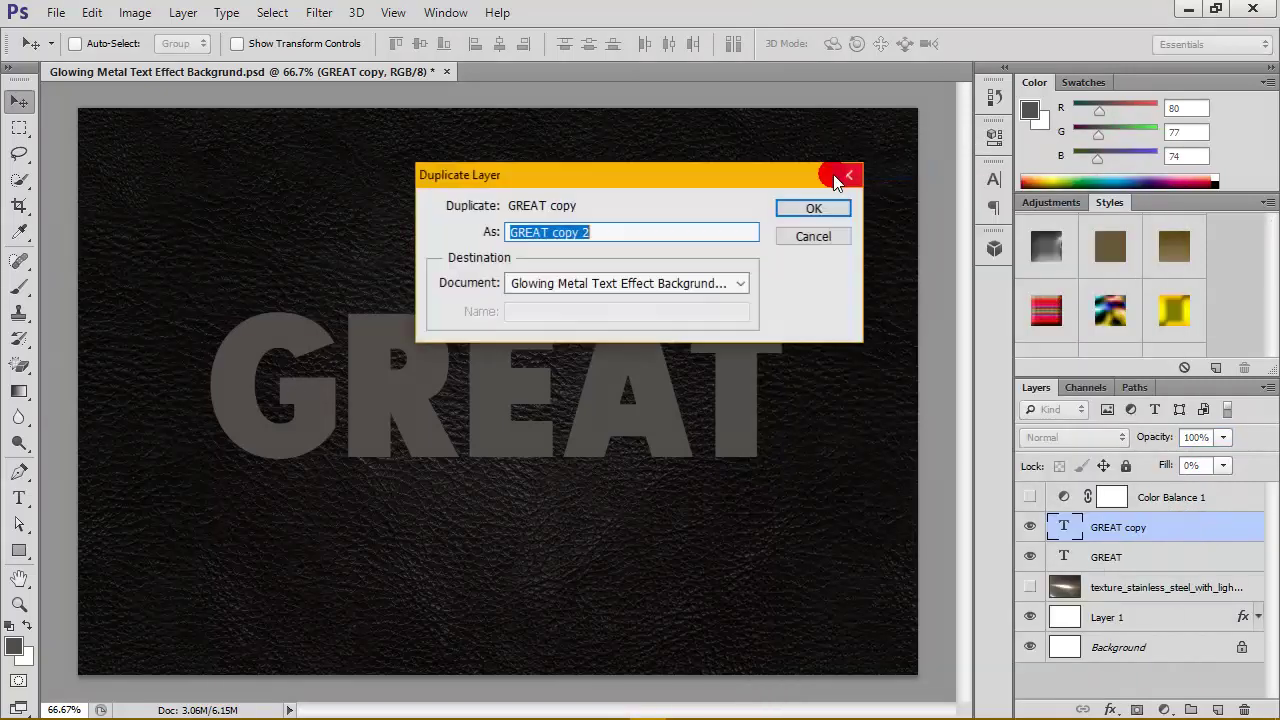
left_click(813, 208)
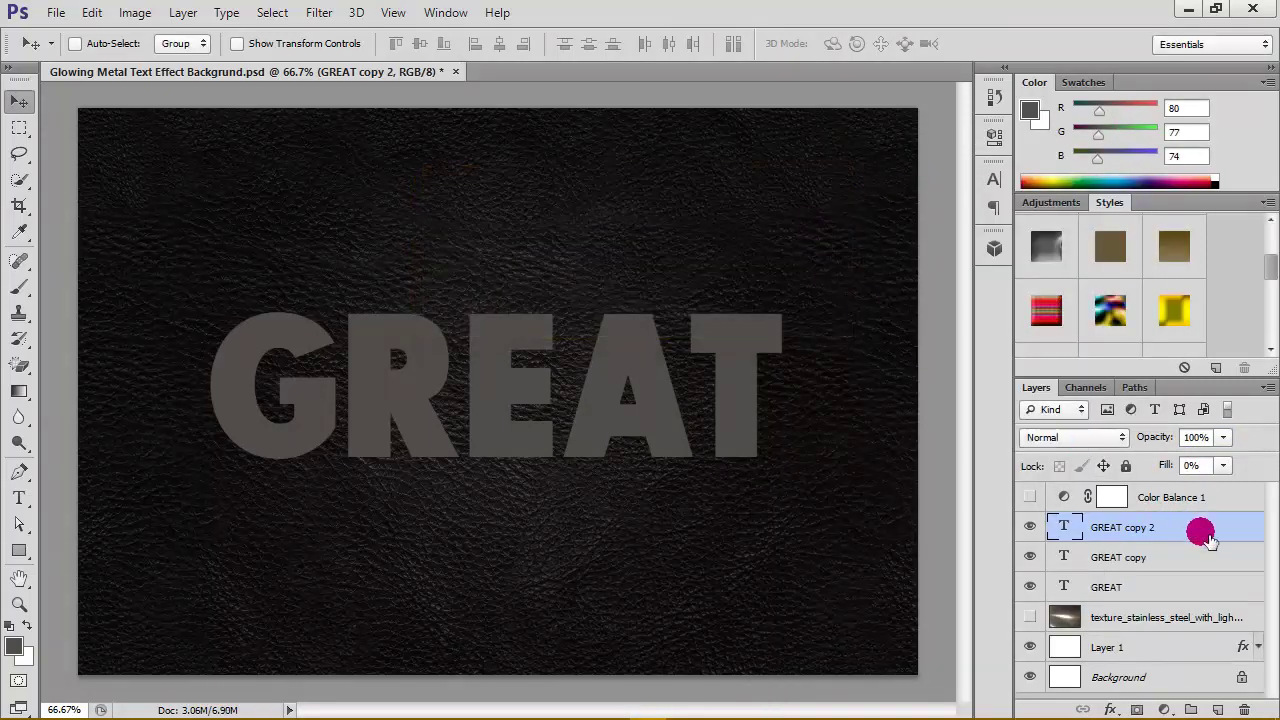
left_click(1186, 558)
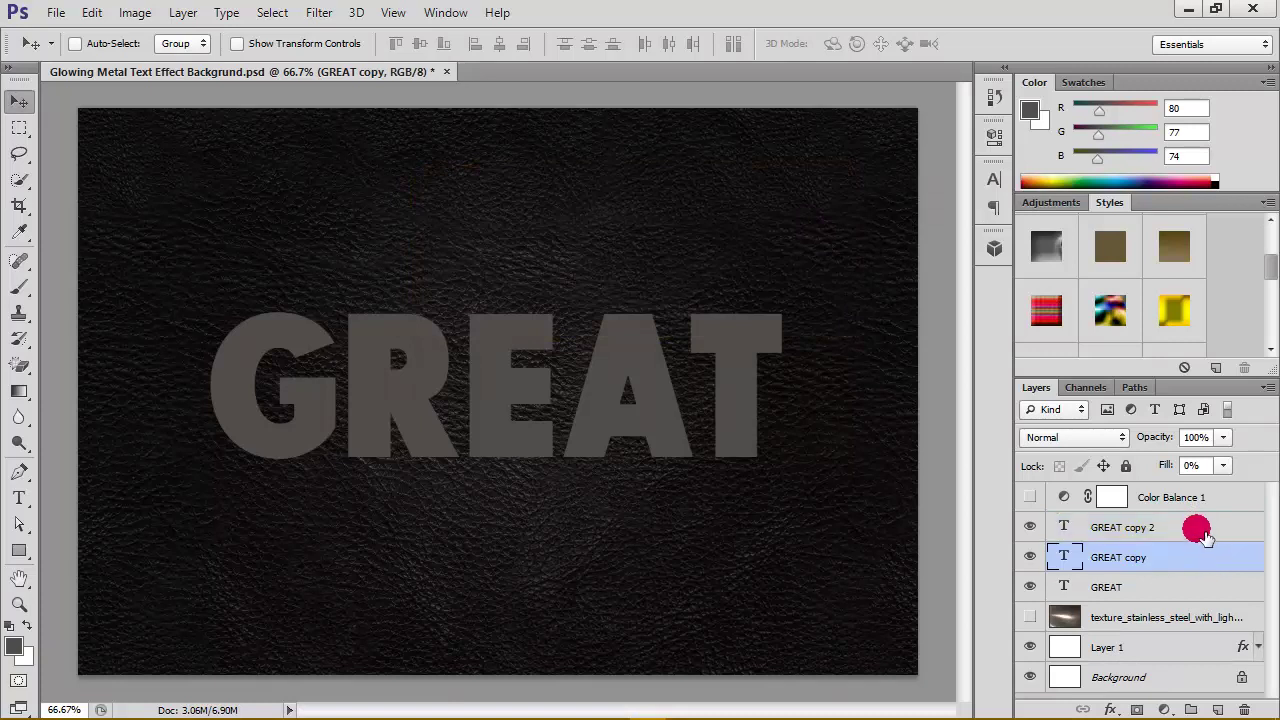
left_click(1194, 530)
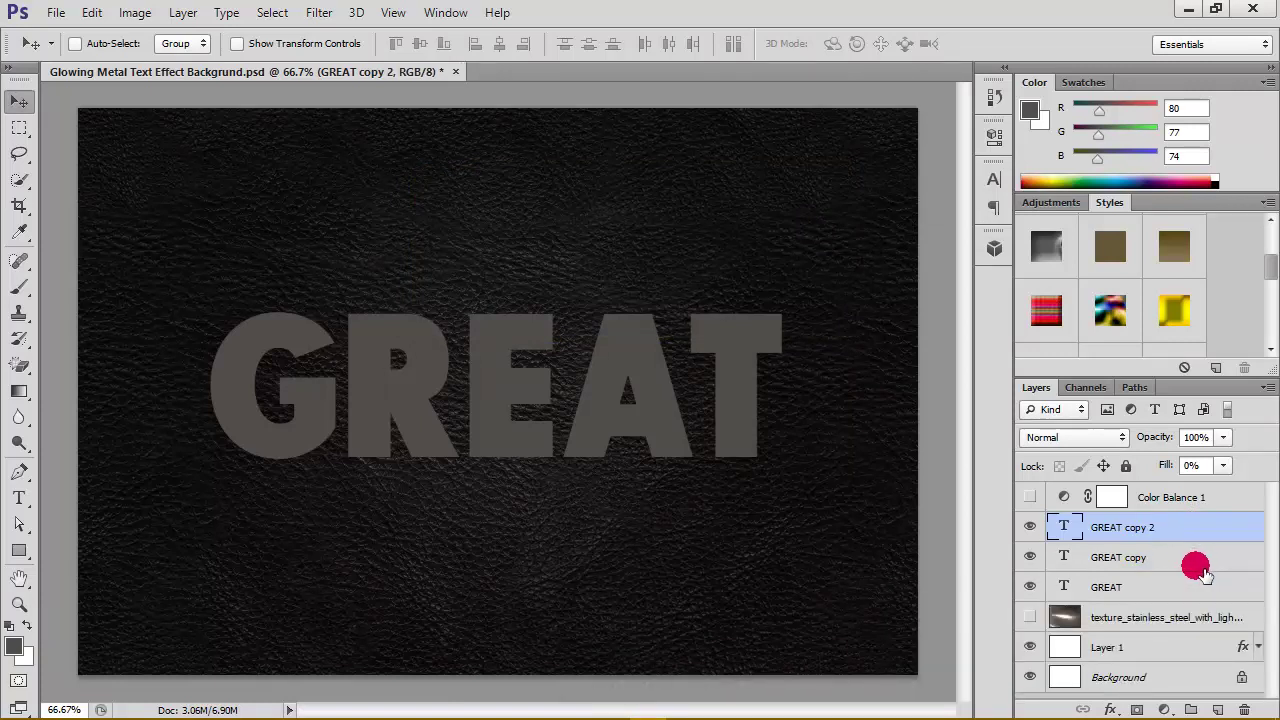
Step: Duplicate the original GREAT layer as GREAT copy 3 and place the duplicate directly below the original
left_click(1168, 587)
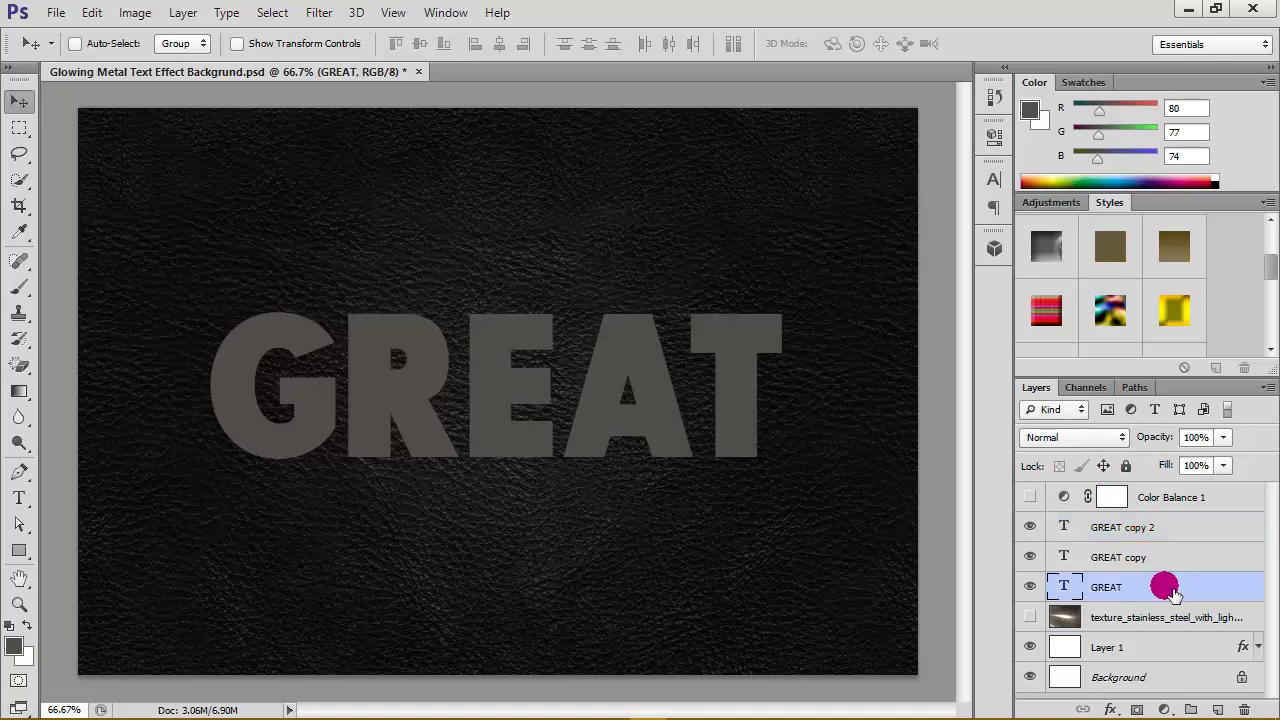
right_click(1173, 593)
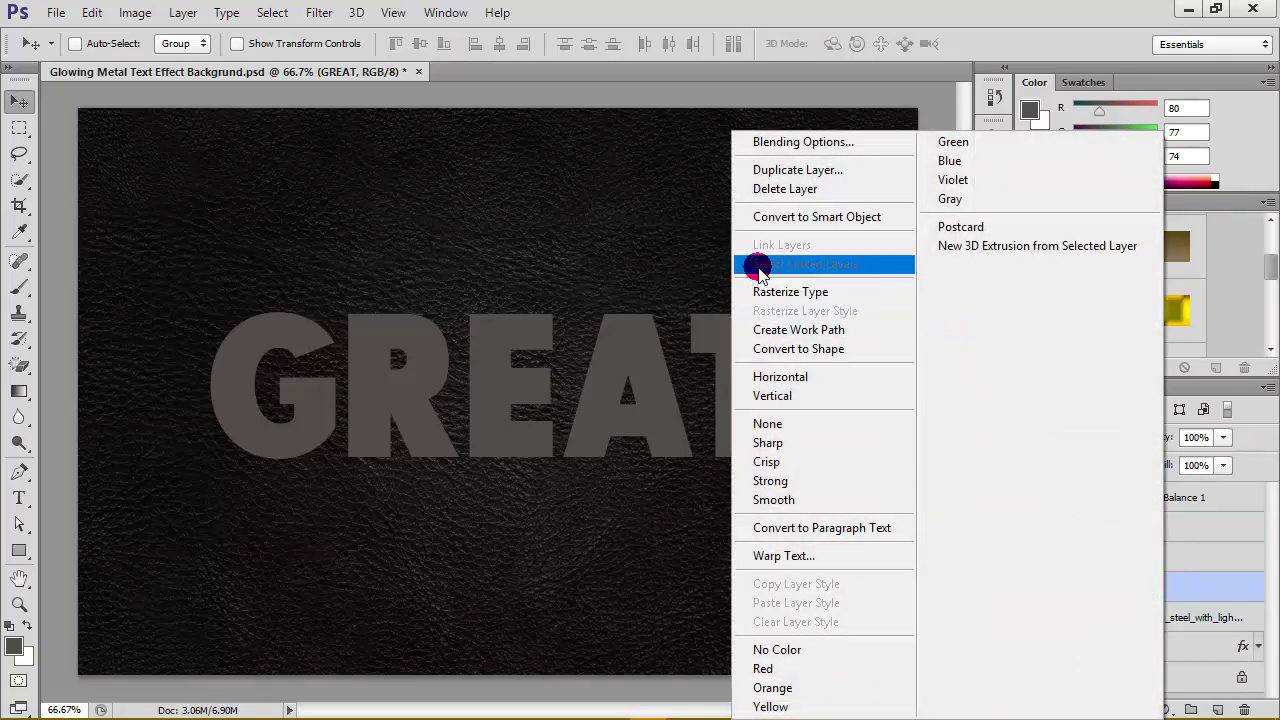
left_click(815, 171)
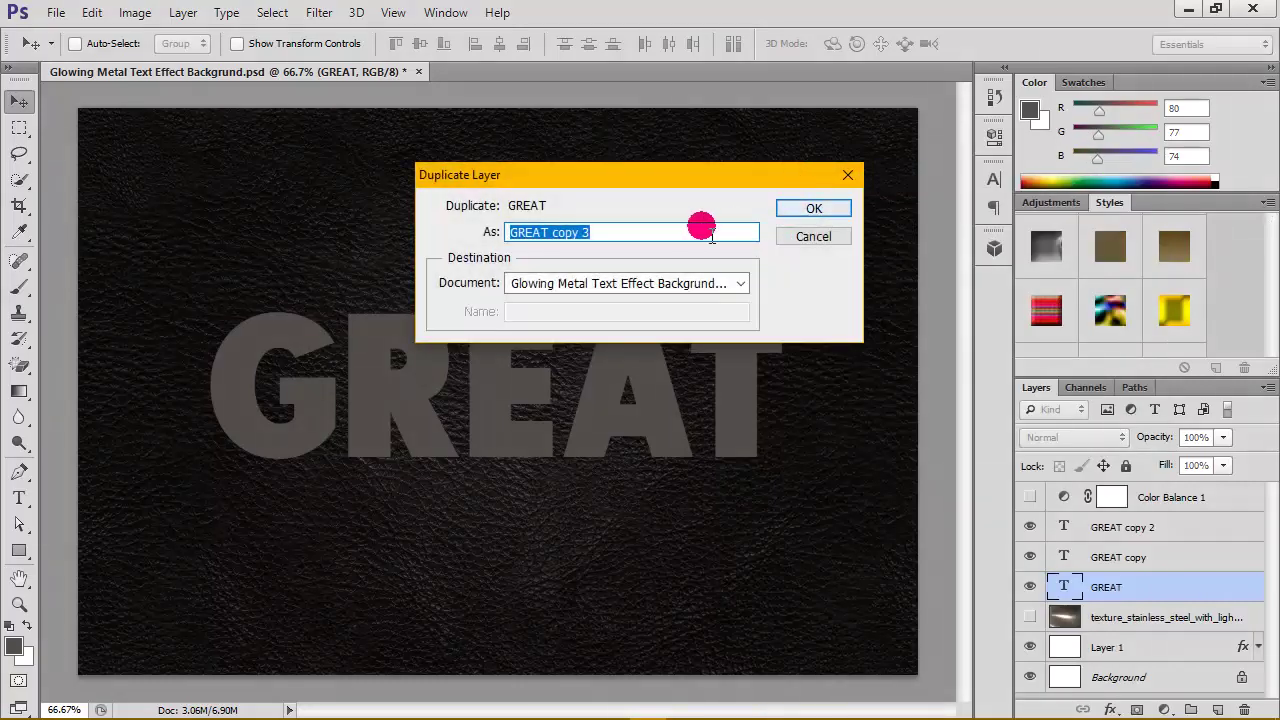
left_click(800, 208)
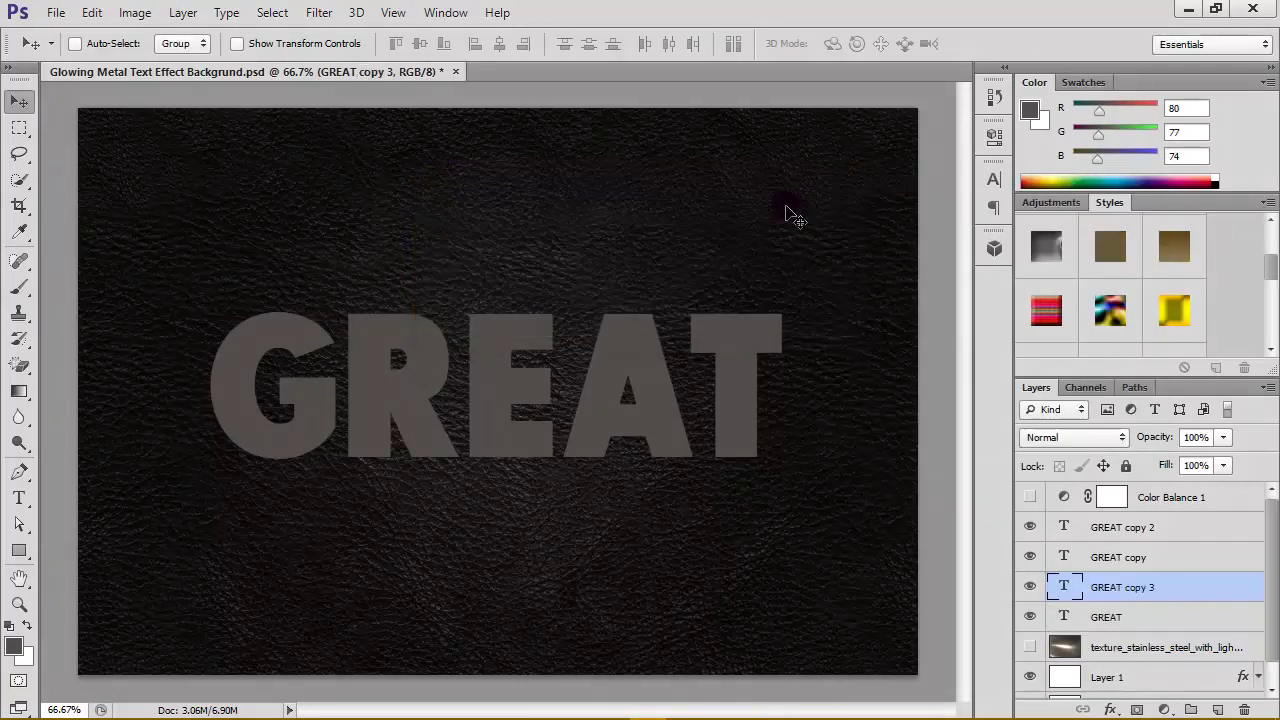
left_click_drag(1153, 622, 1143, 586)
left_click(1165, 618)
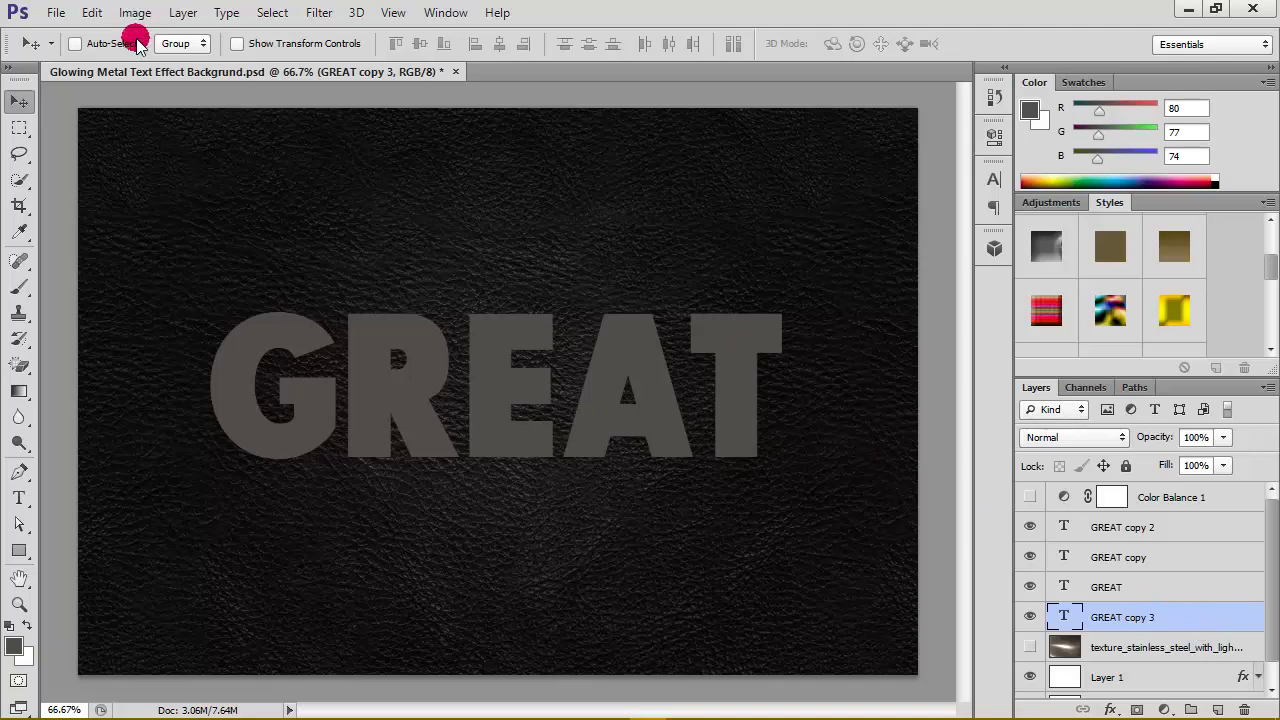
Step: Move the GREAT copy 3 layer 1 px to the right and 1 px down with Free Transform
left_click(97, 13)
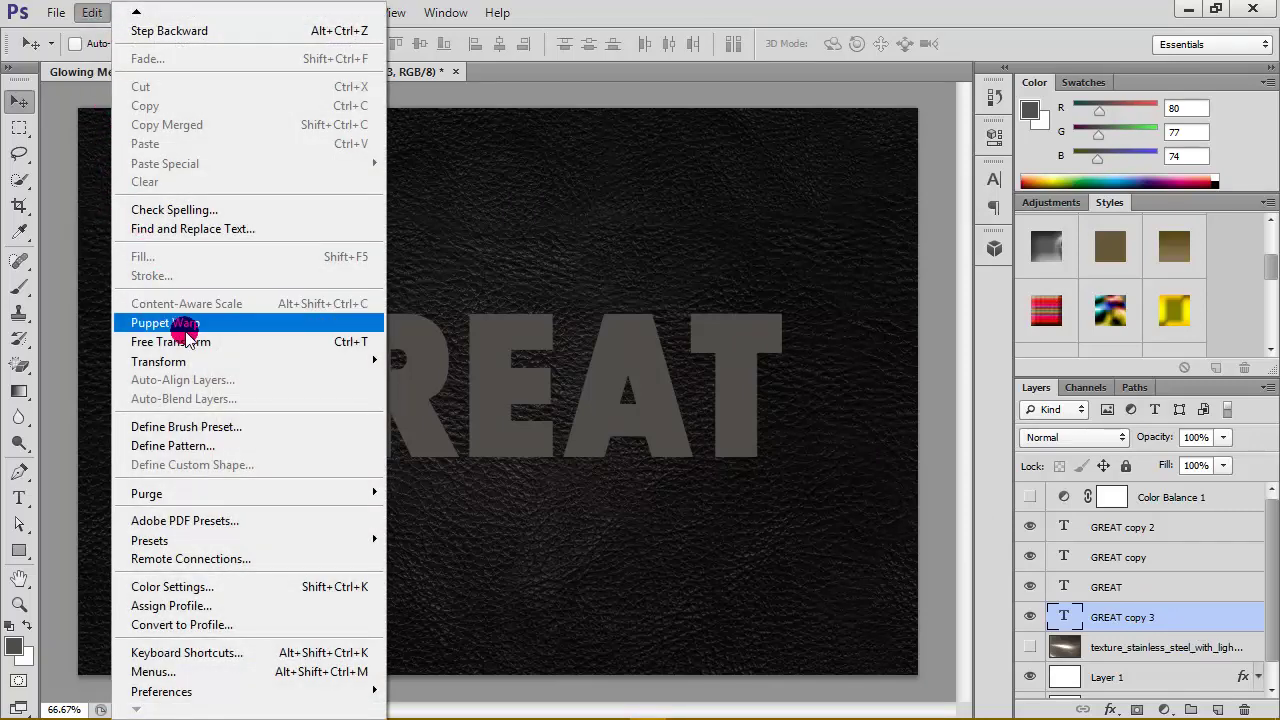
left_click(248, 341)
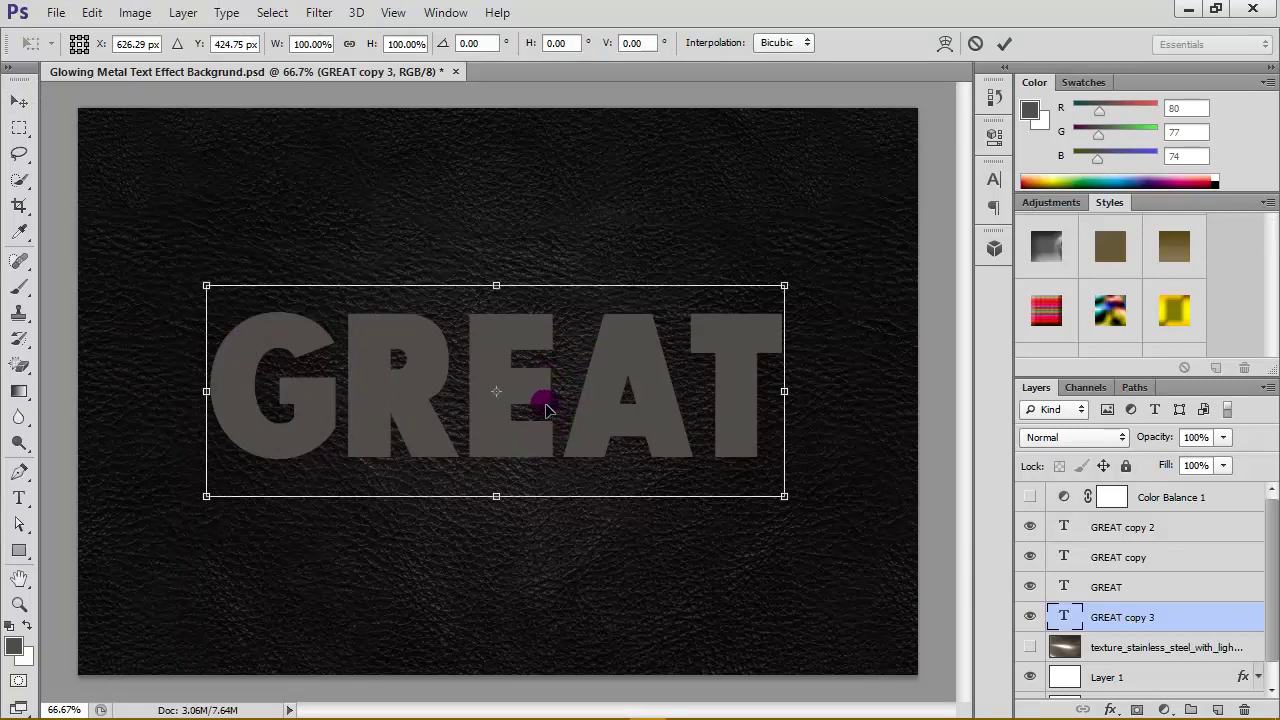
scroll(546, 410, "up", 2)
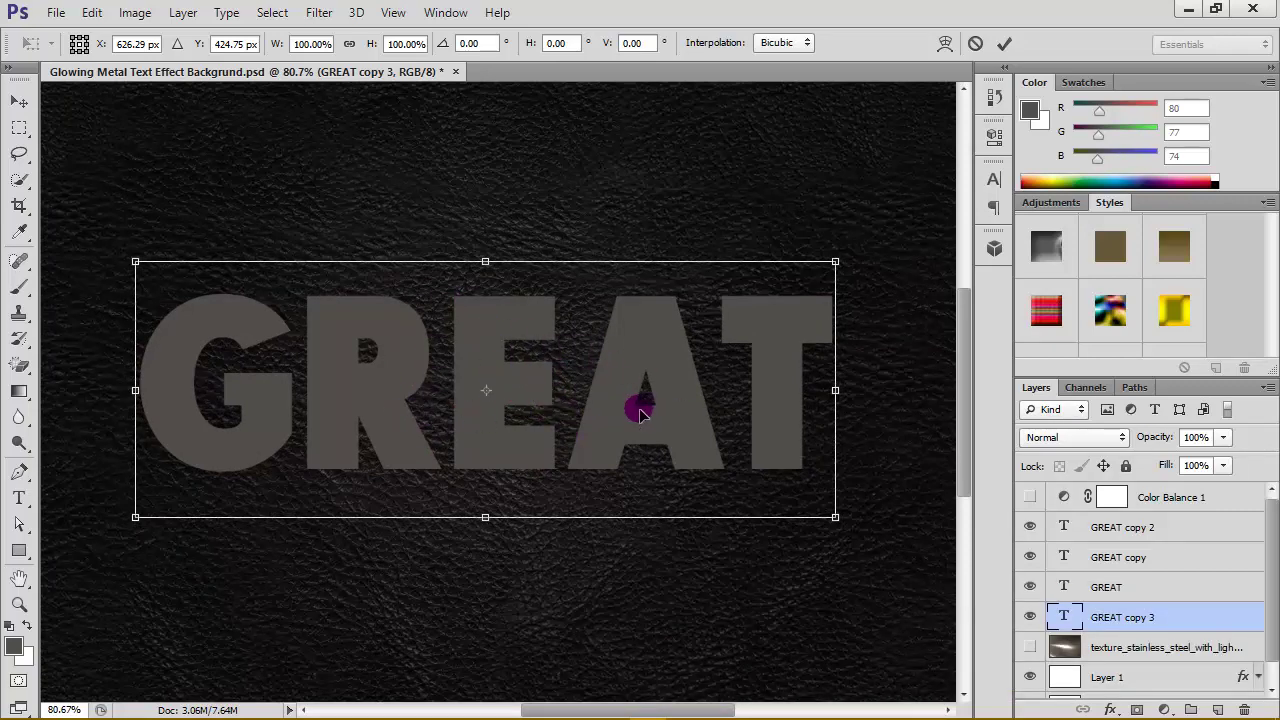
key("alt+Tab")
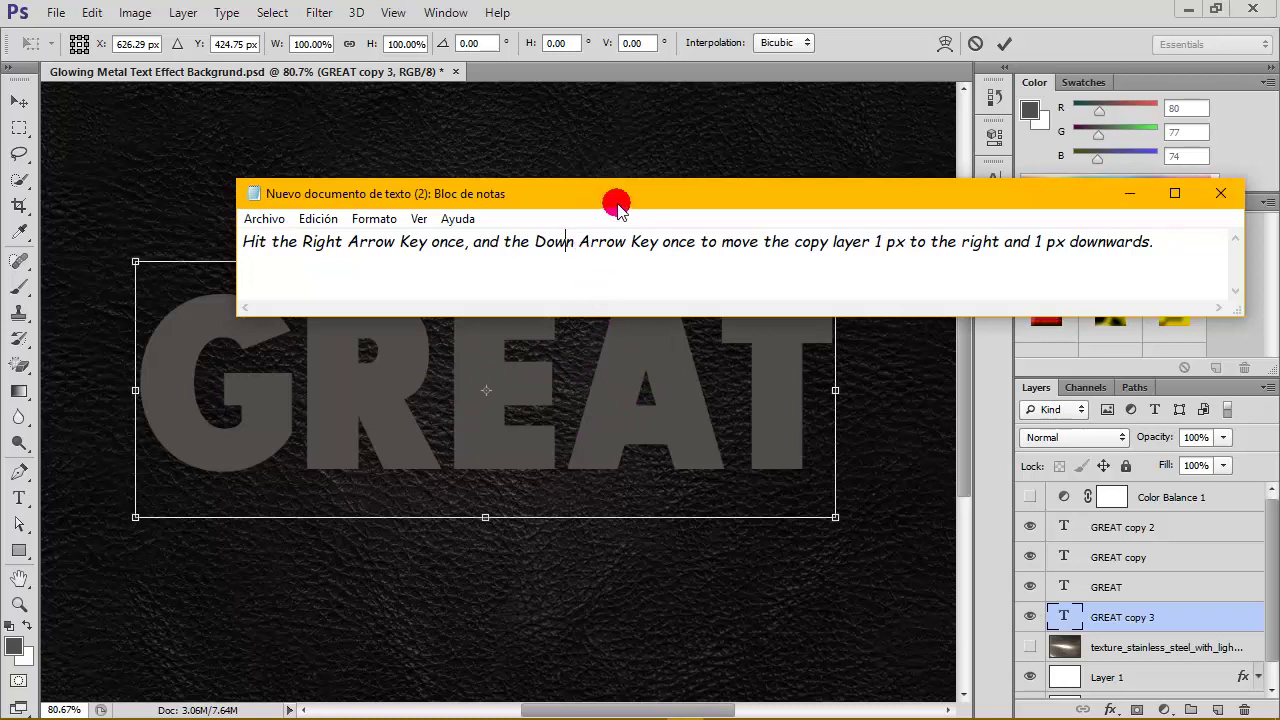
left_click_drag(609, 200, 618, 169)
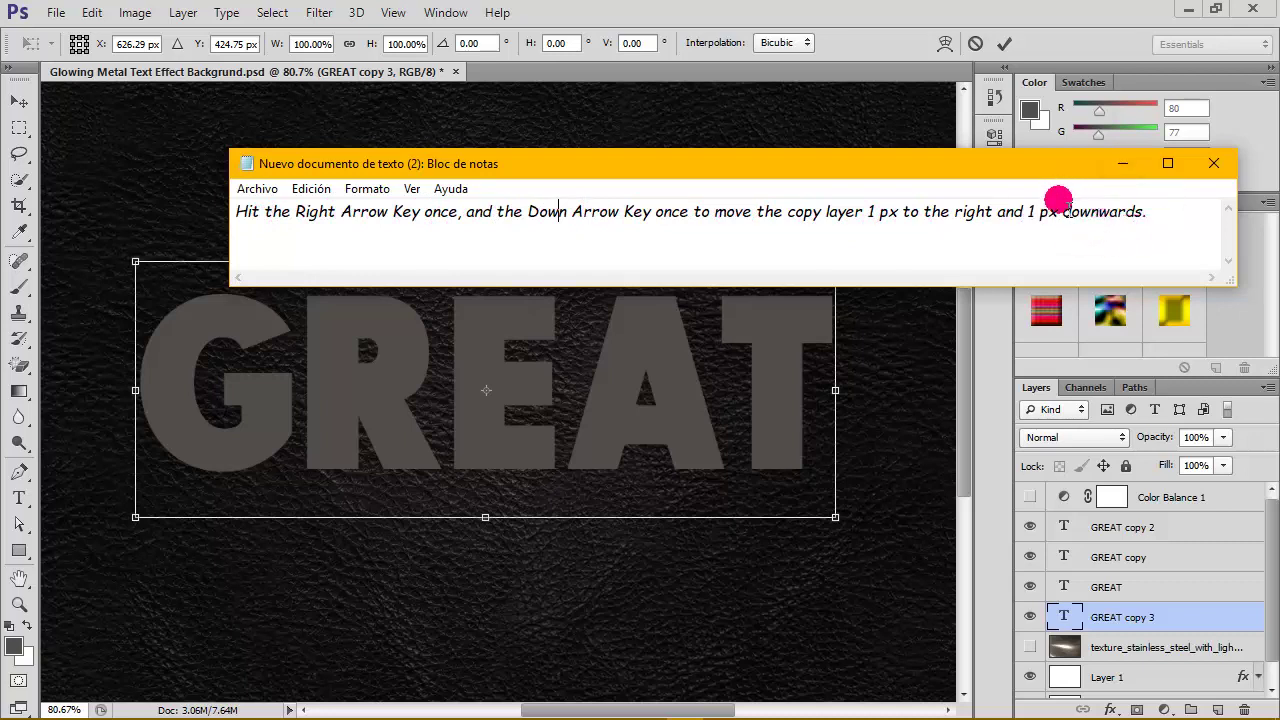
left_click(1121, 163)
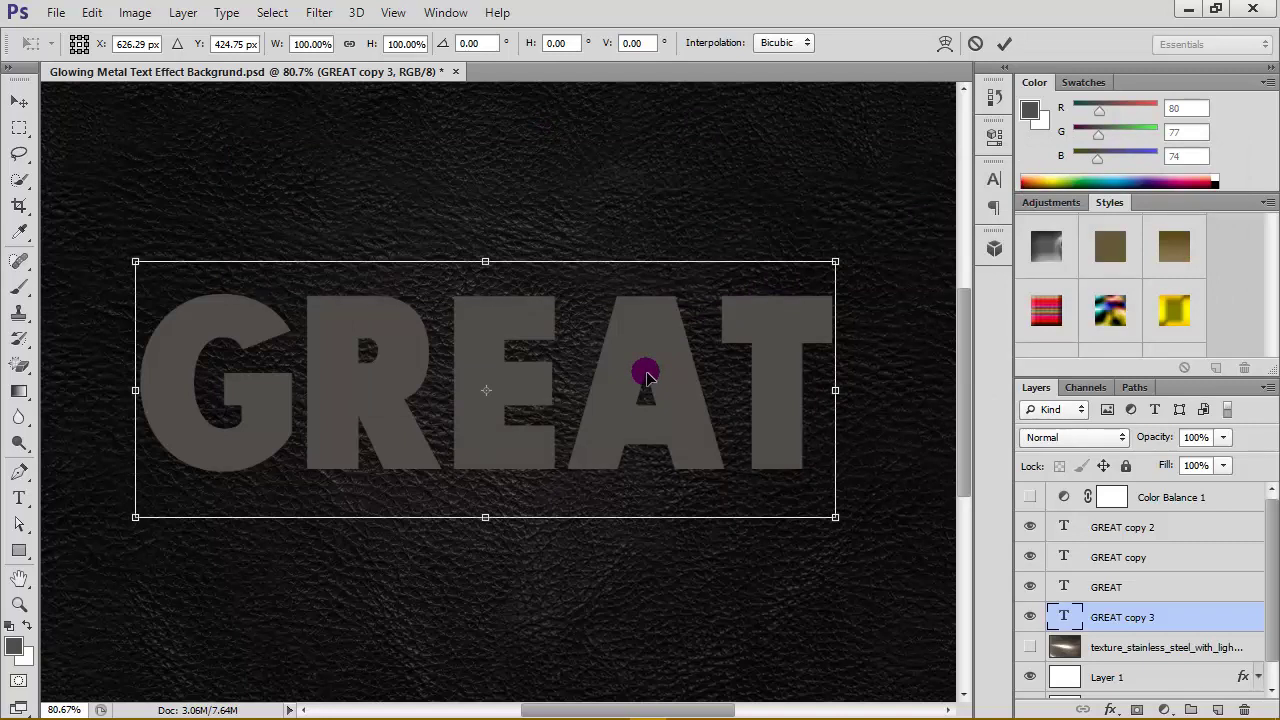
left_click_drag(646, 377, 646, 378)
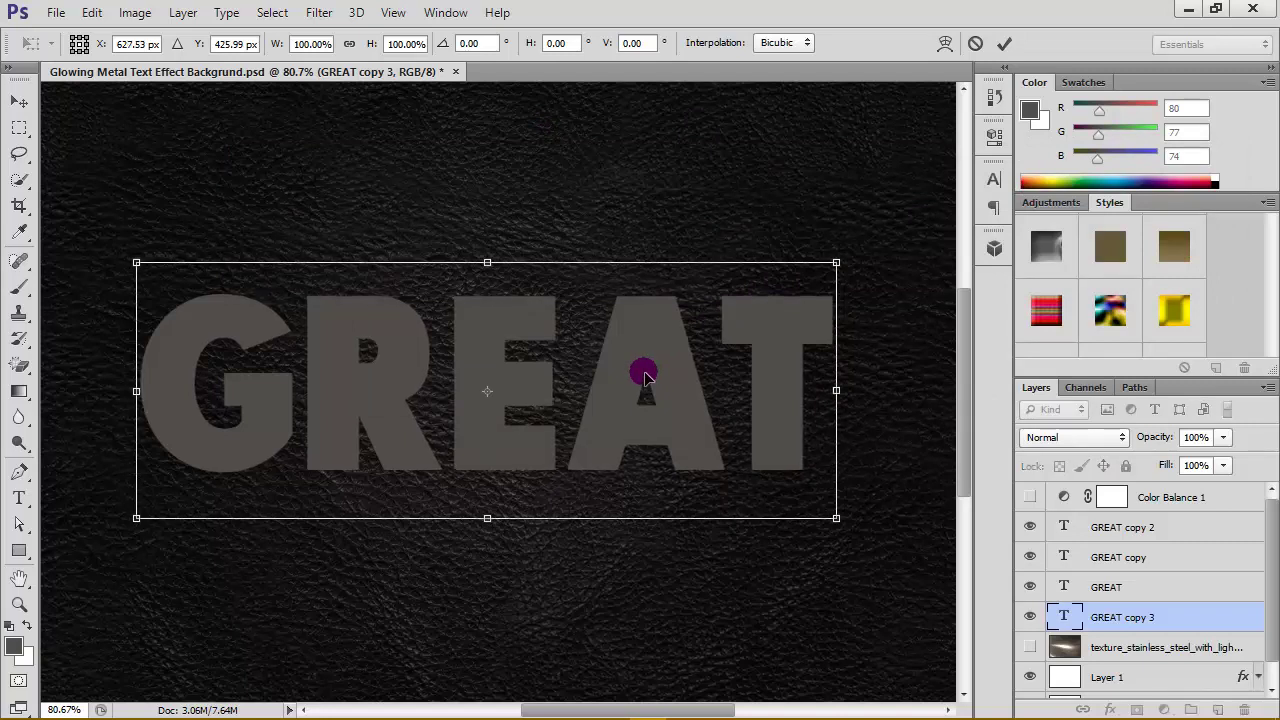
left_click(1004, 43)
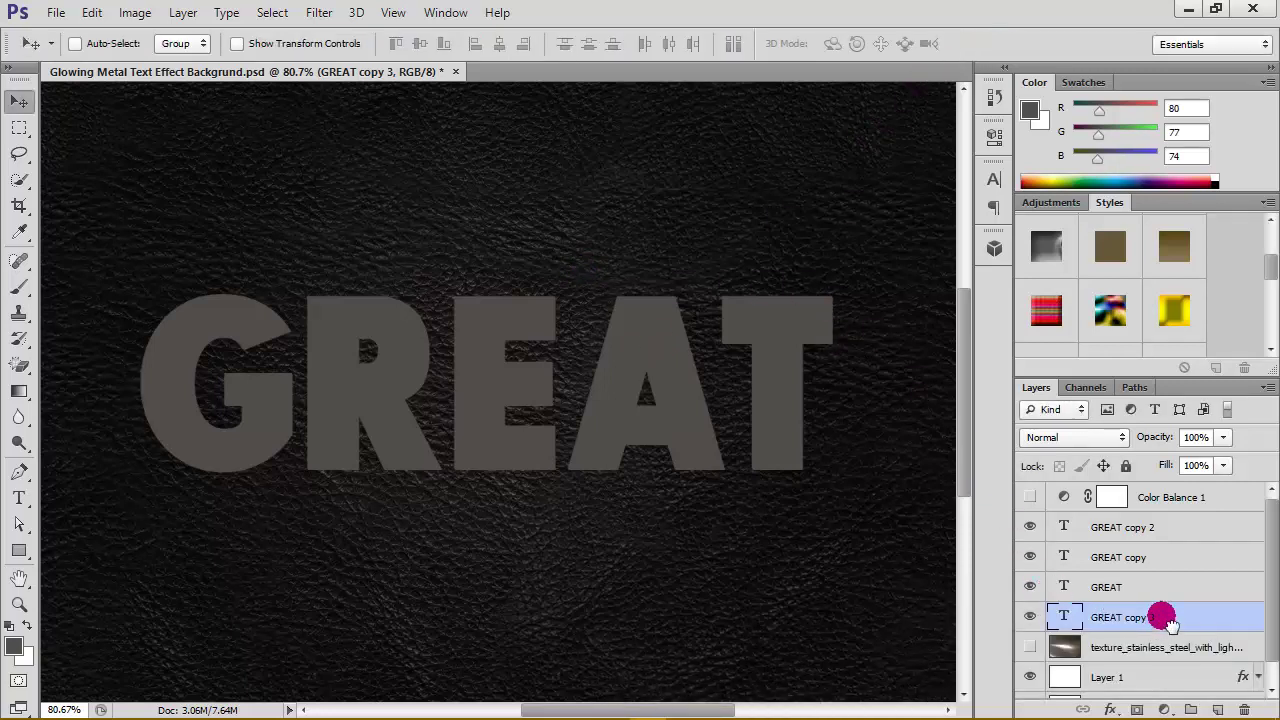
left_click(1032, 617)
left_click(1032, 617)
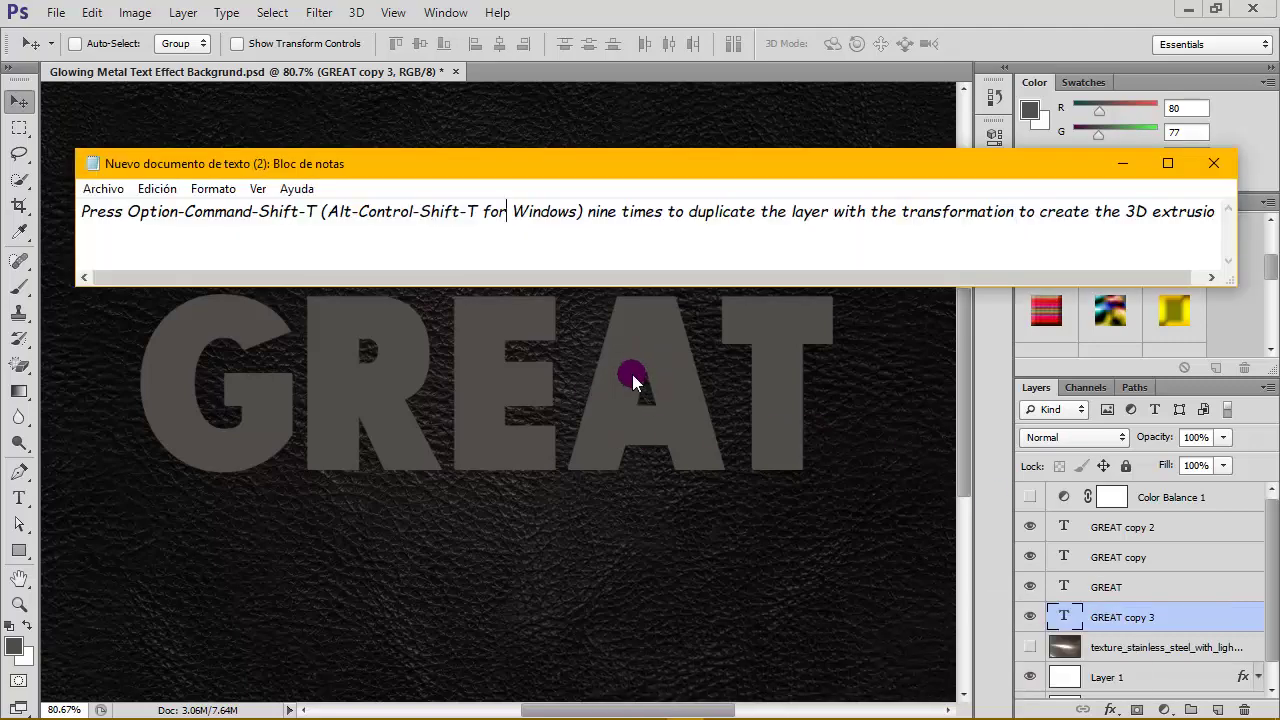
Step: Duplicate GREAT copy 3 nine times, repeating the 1 px right and 1 px down offset, to build the 3D extrusion
left_click(557, 178)
left_click_drag(575, 182, 576, 194)
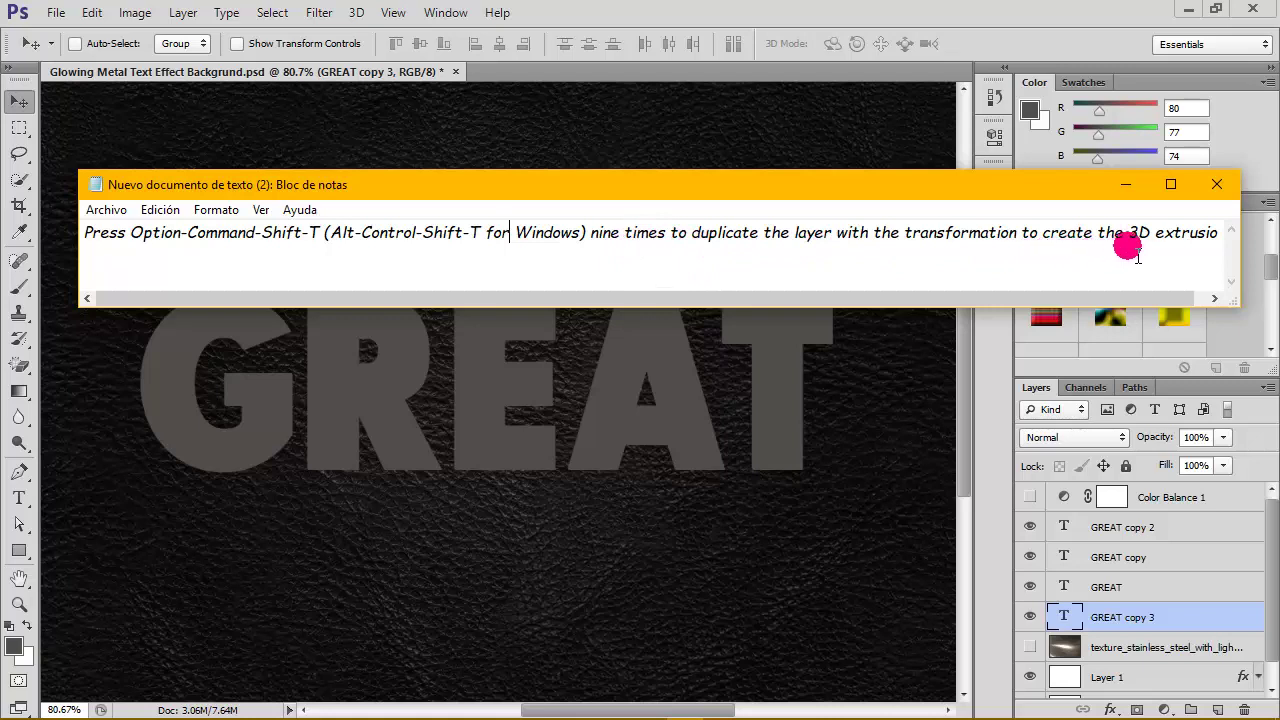
left_click(1129, 189)
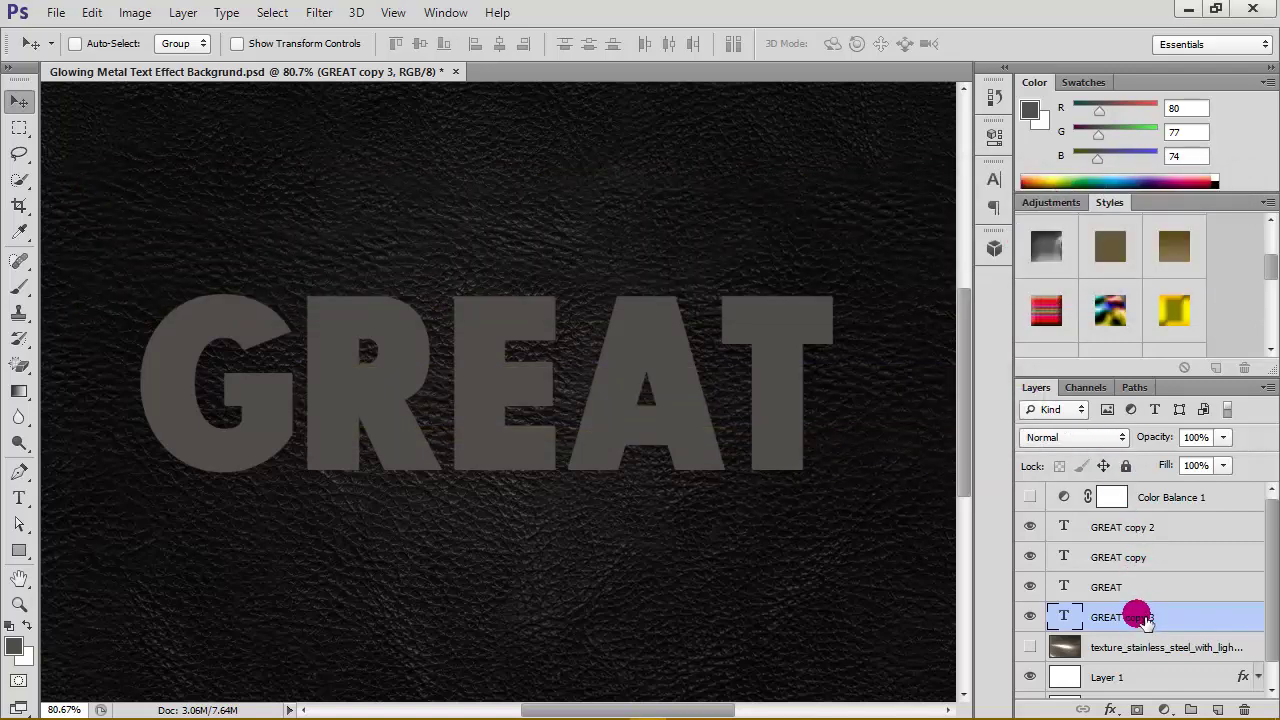
left_click(24, 100)
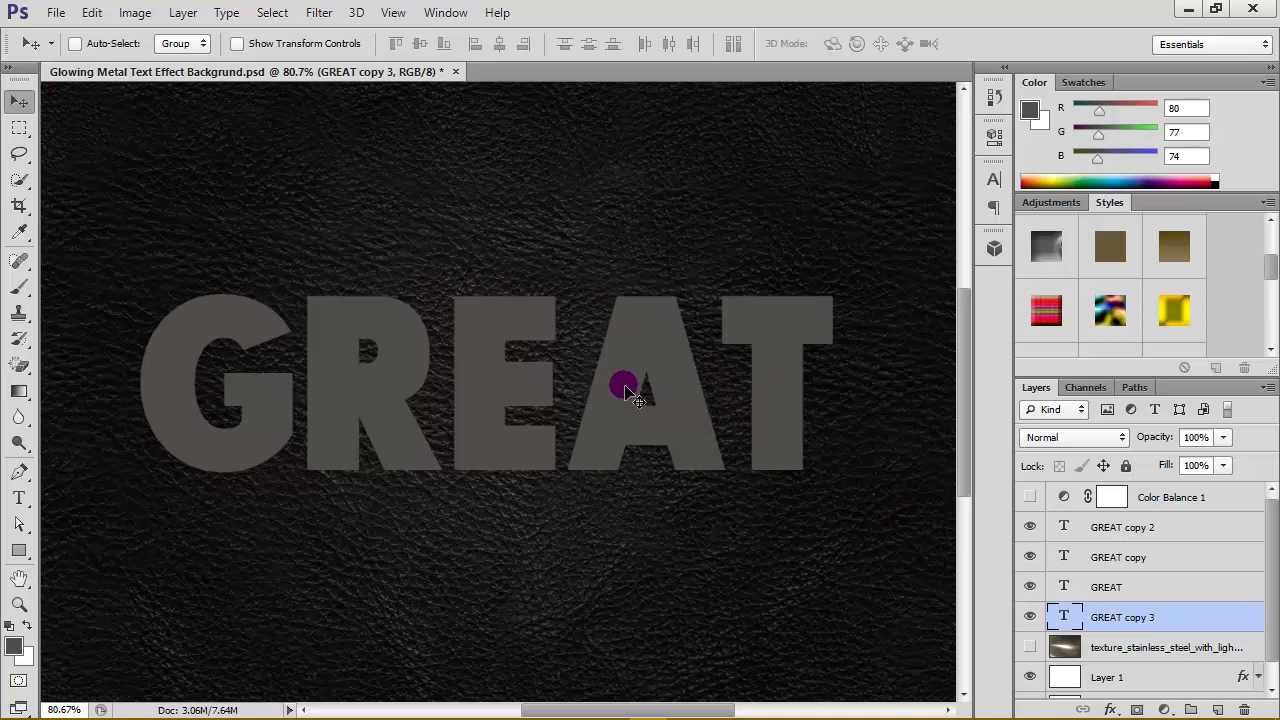
key("alt+Right")
key("alt+Down")
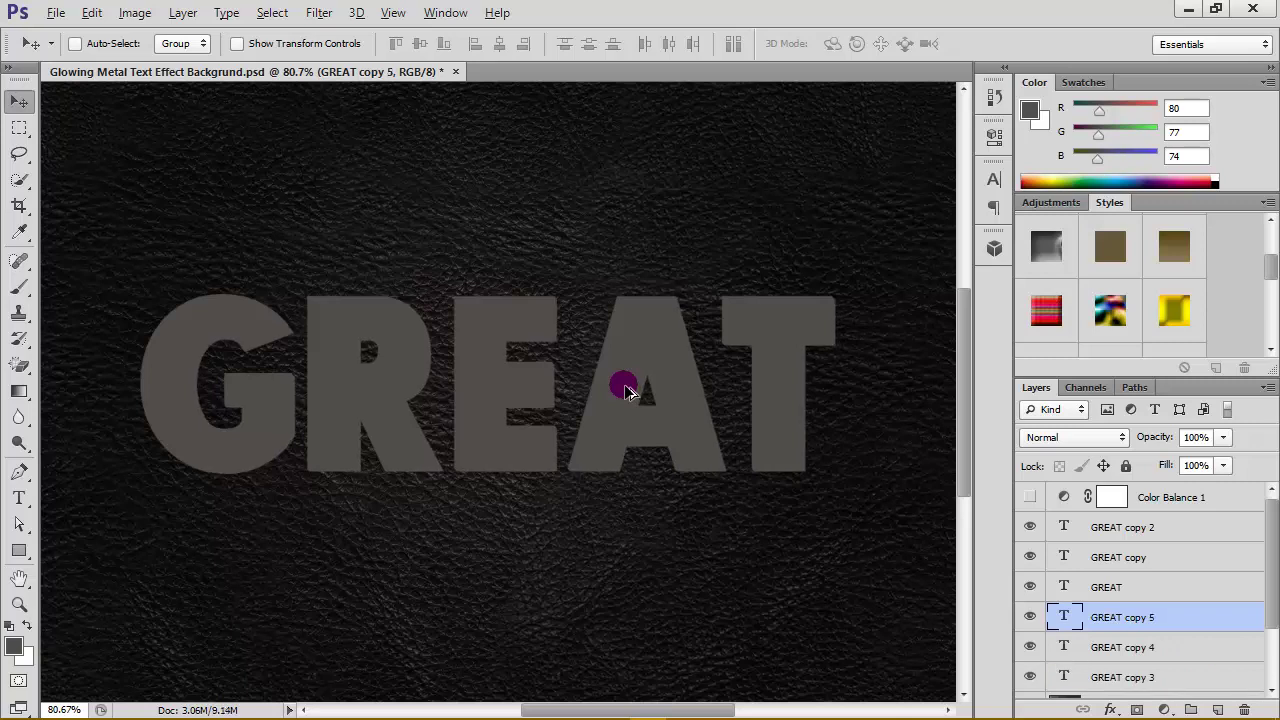
key("alt+Right")
key("alt+Down")
key("alt+Right")
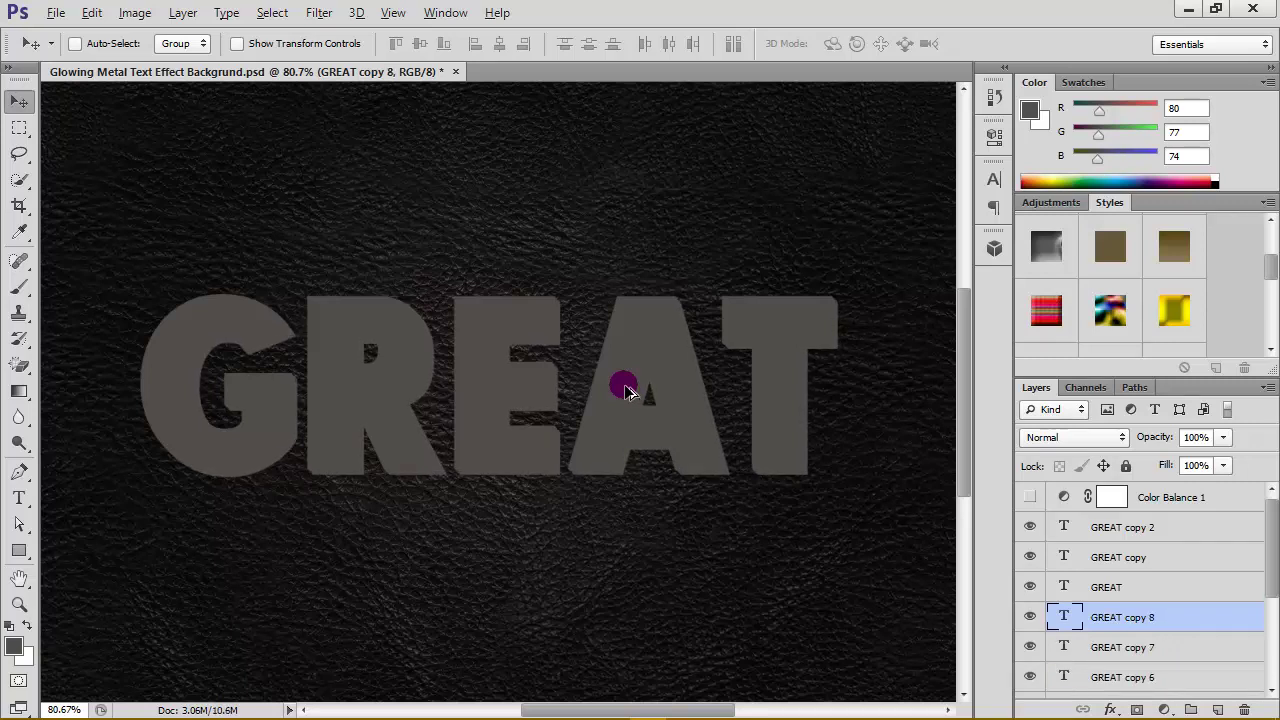
key("alt+Down")
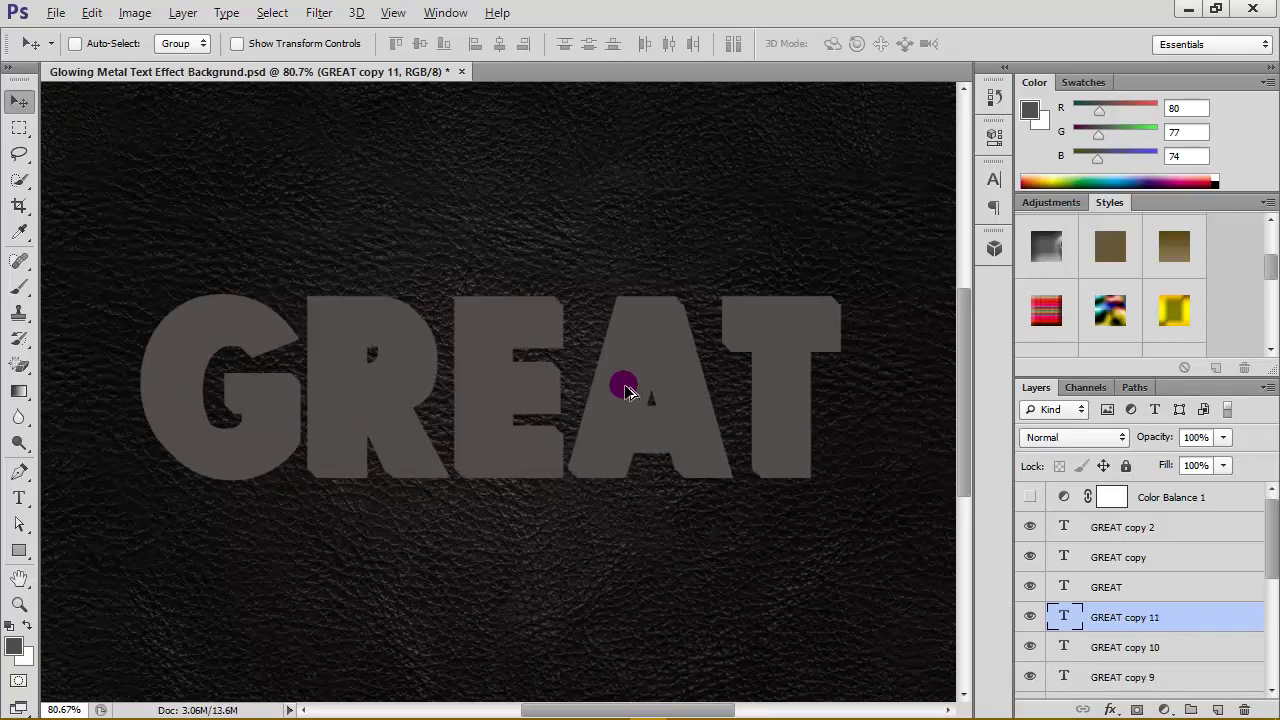
key("alt+Down")
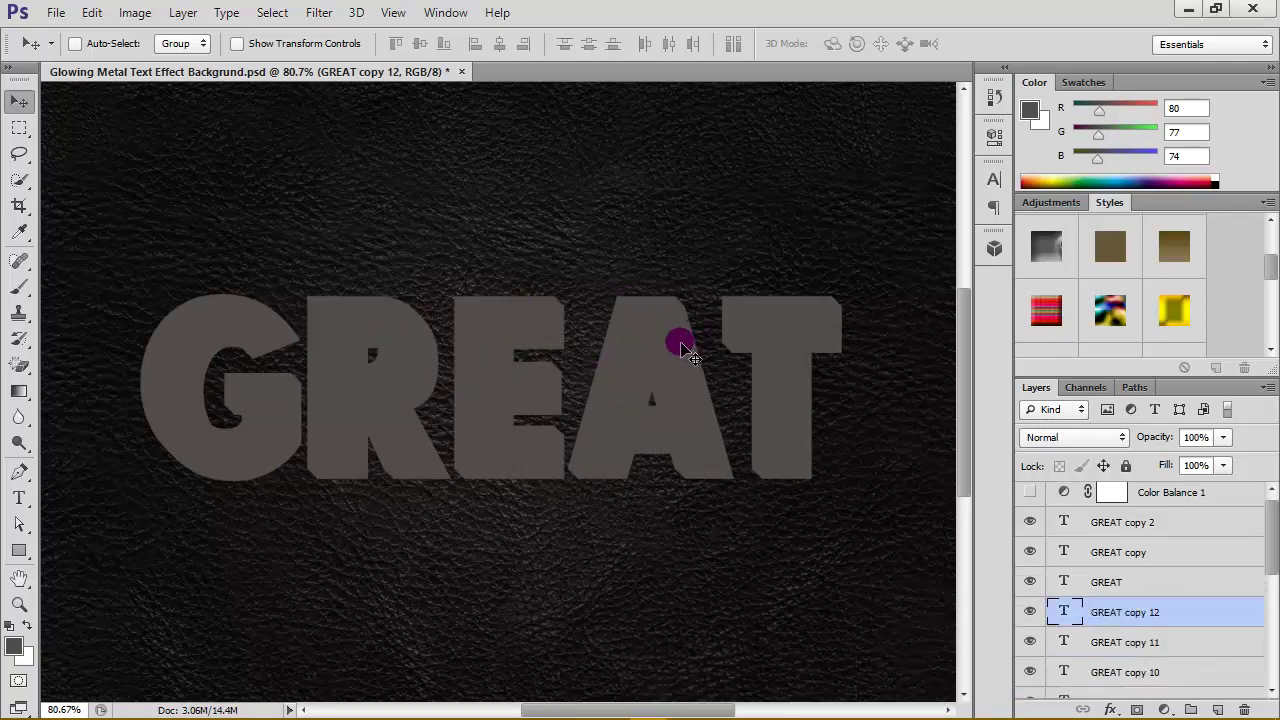
Step: Select the layers from GREAT copy 12 down to GREAT copy 3 and convert them into one smart object for smart filters
scroll(1270, 563, "down", 2)
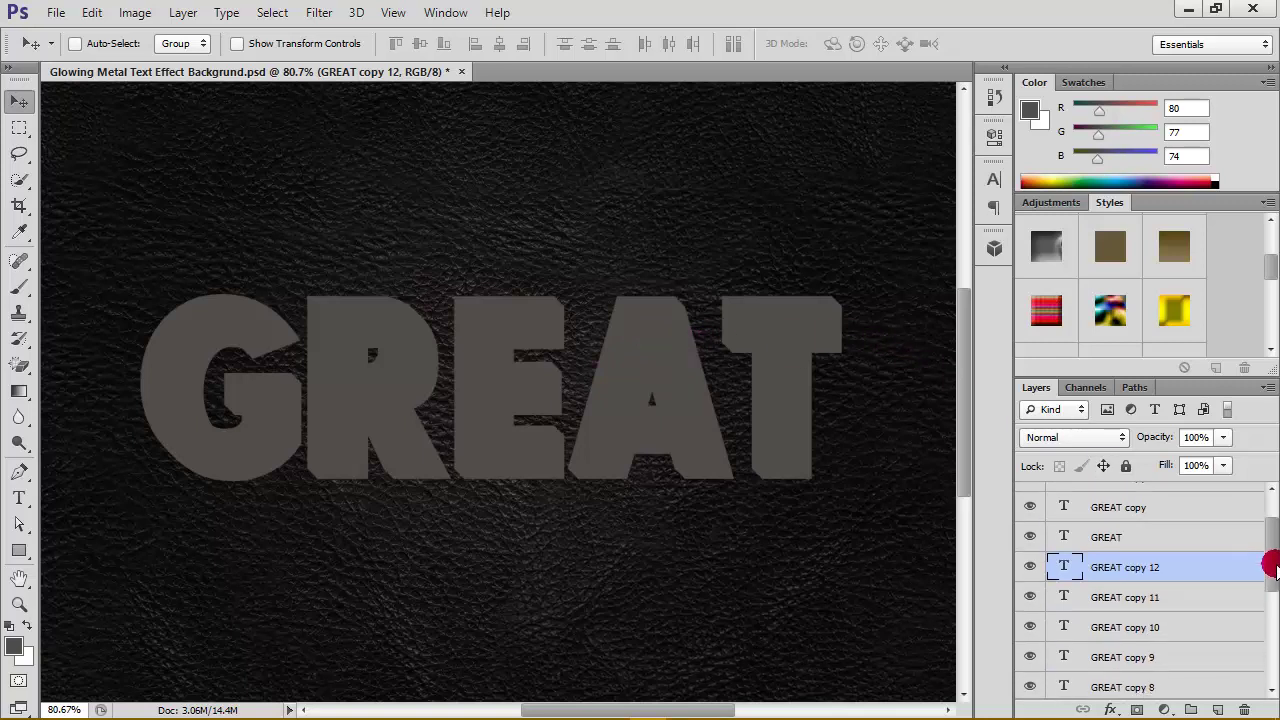
left_click_drag(1266, 567, 1270, 665)
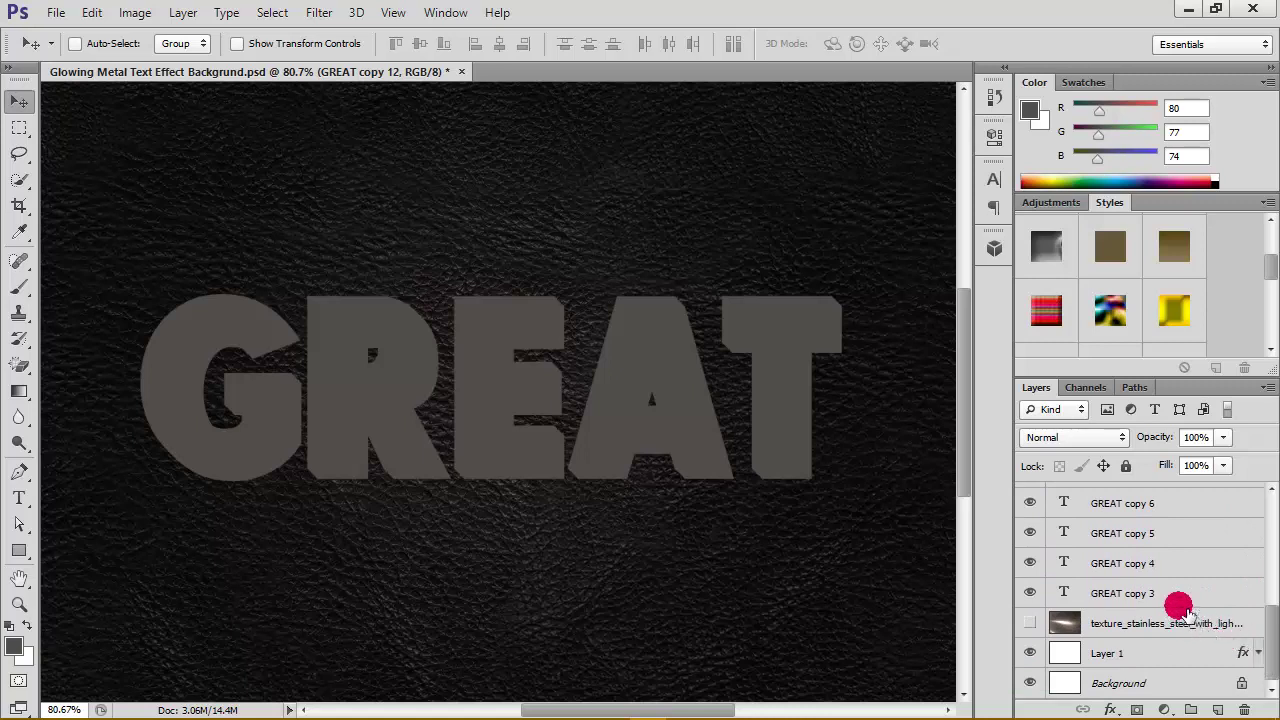
left_click(1174, 593, "shift")
left_click_drag(1268, 640, 1270, 548)
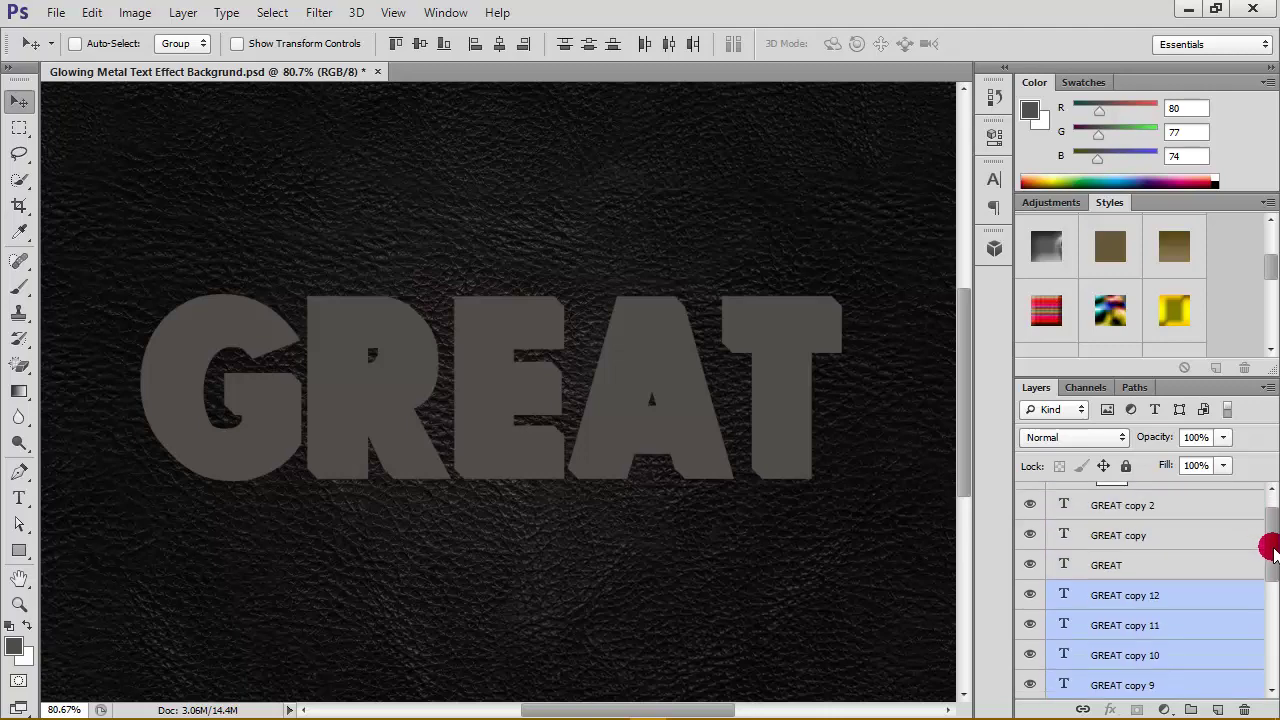
left_click(331, 18)
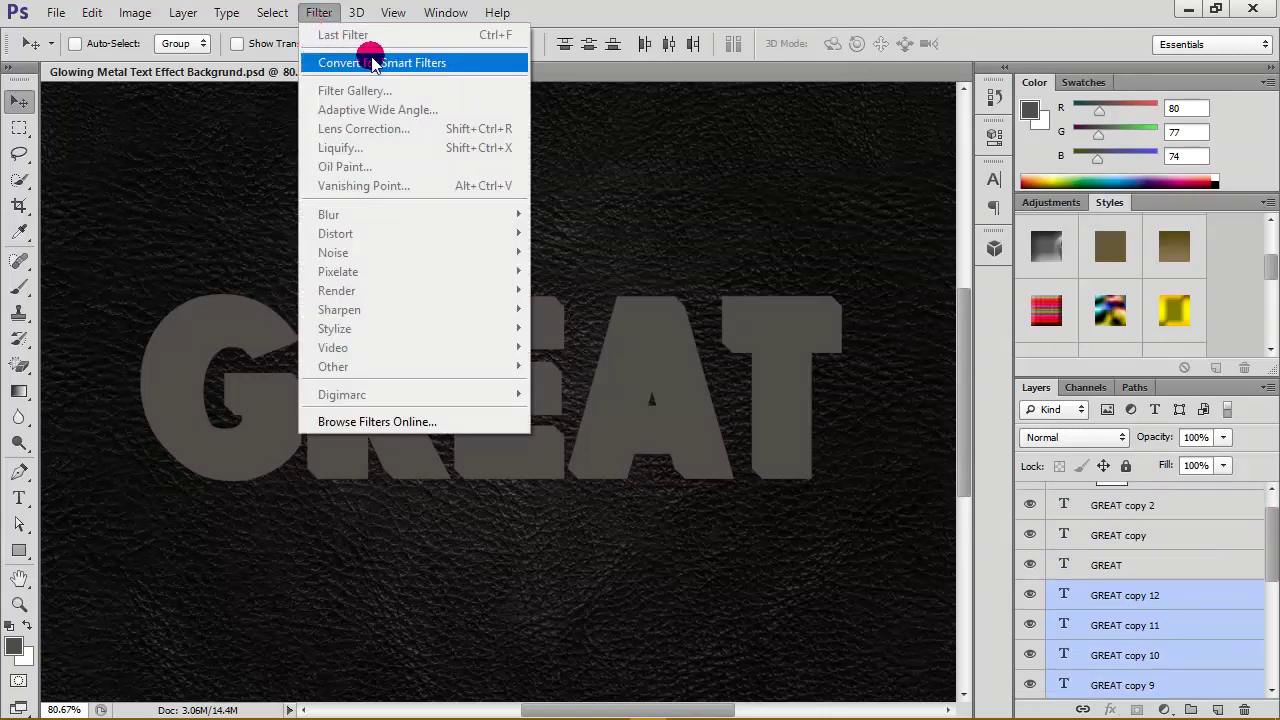
left_click(405, 63)
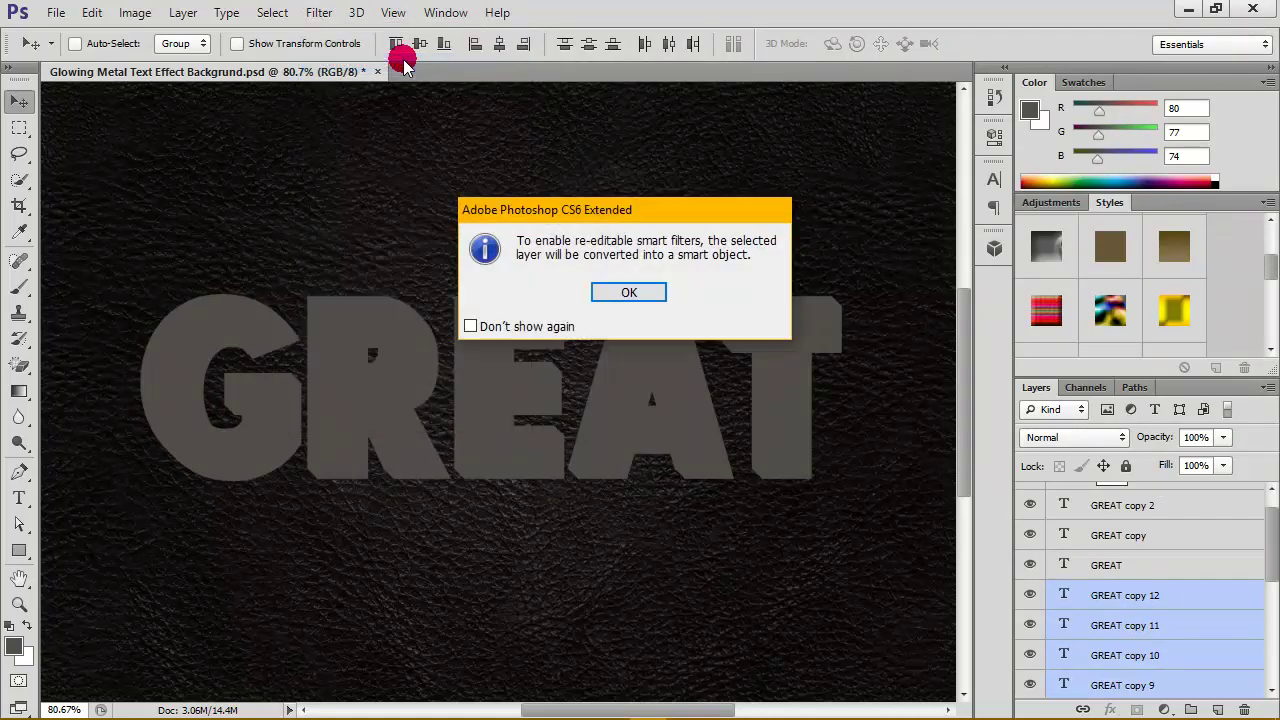
left_click(628, 292)
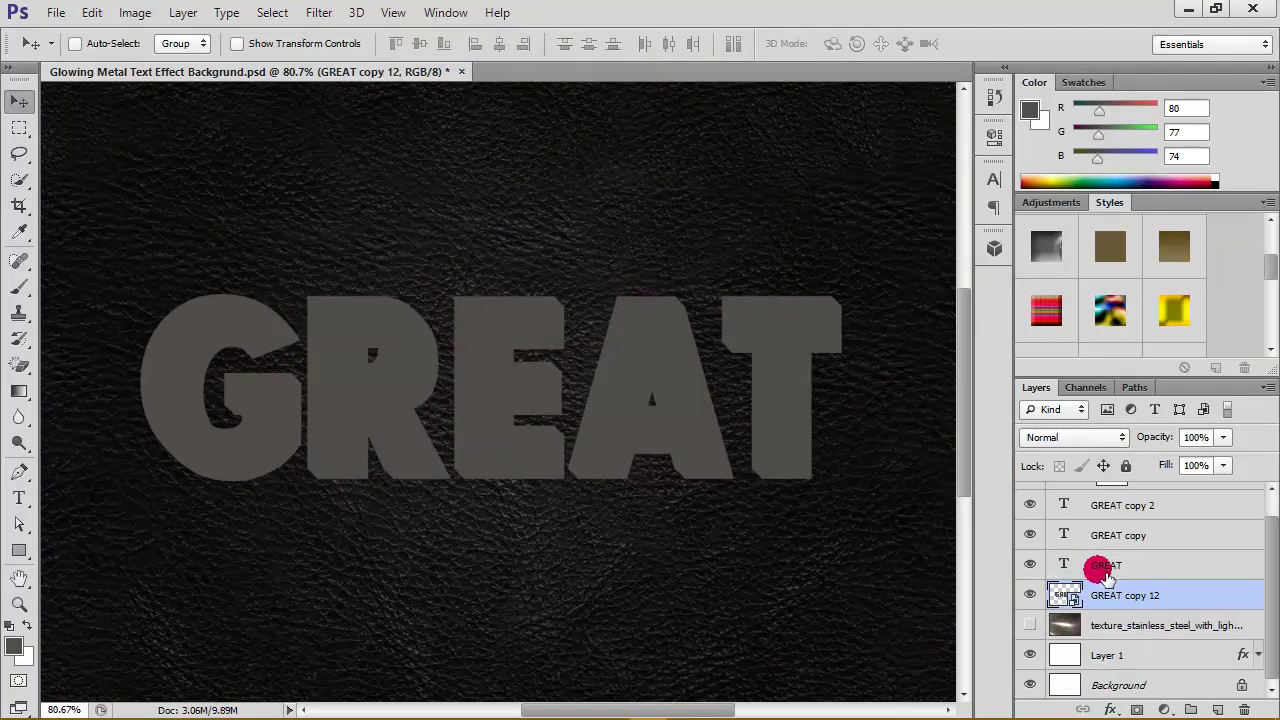
Step: Rename the smart object layer as 3D
double_click(1126, 595)
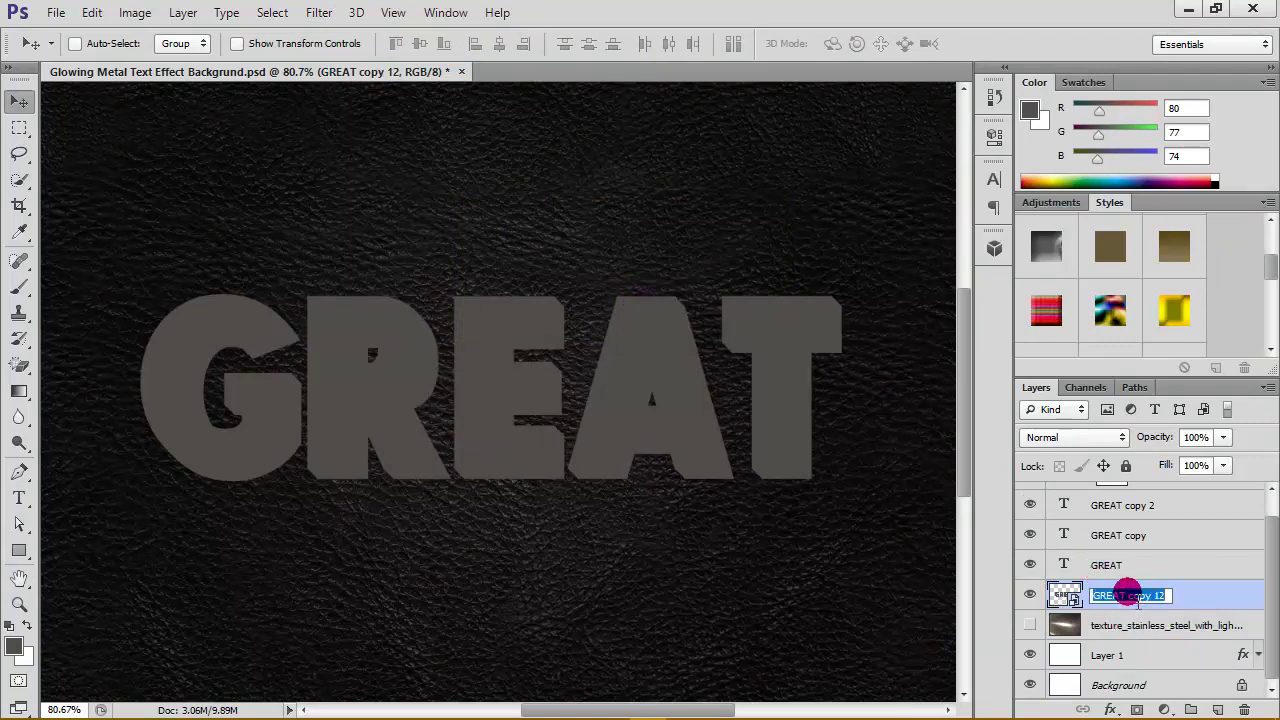
type("3D")
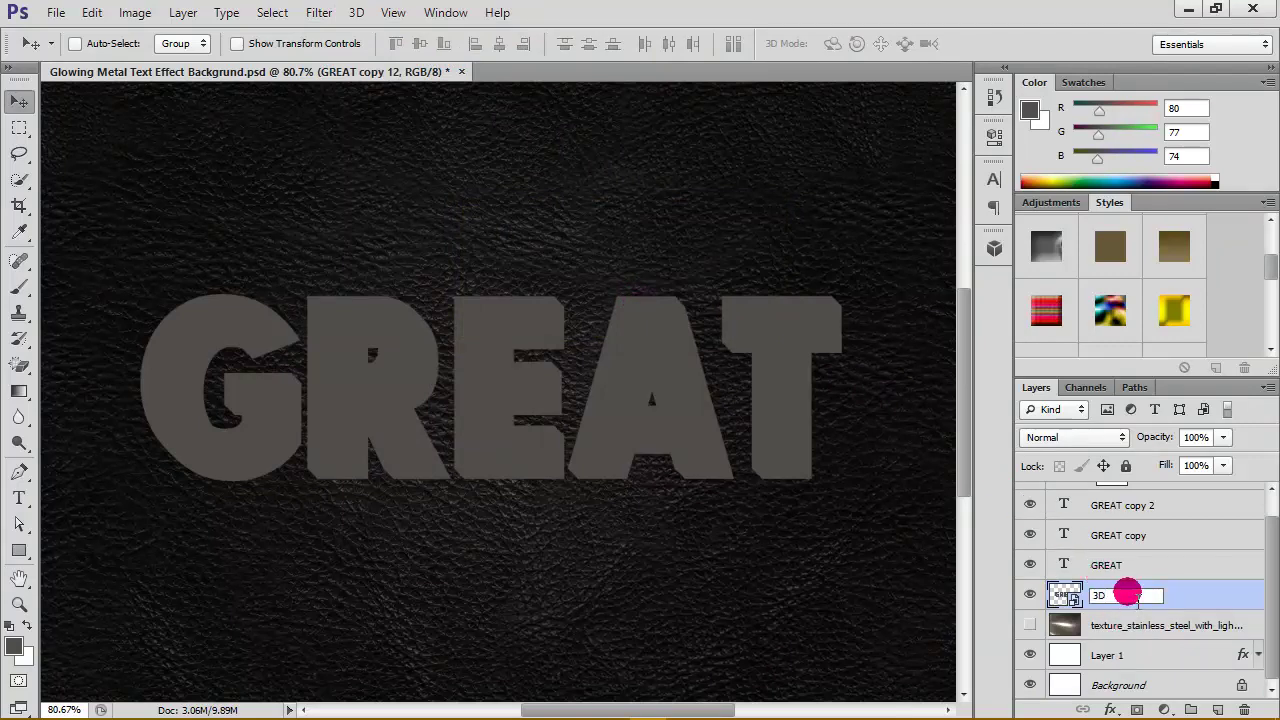
key("Return")
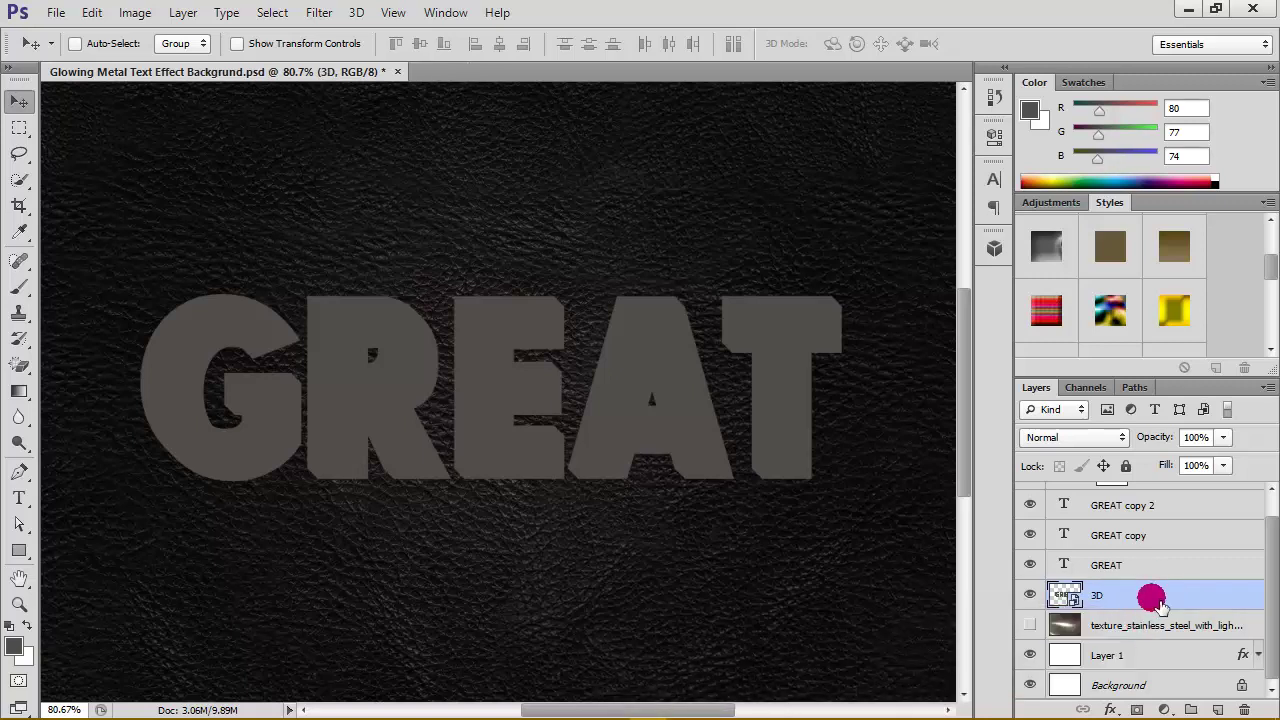
Step: Duplicate the 3D layer as 3D copy and lower the copy's fill
right_click(1158, 595)
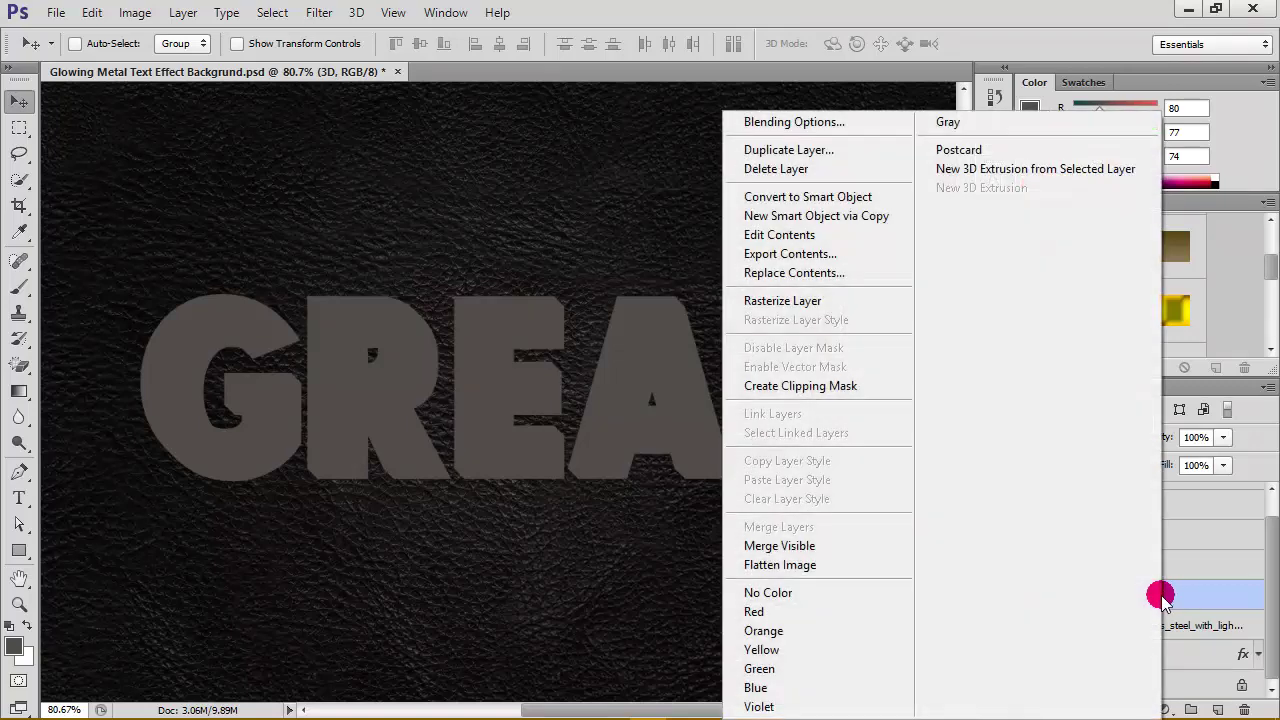
left_click(815, 151)
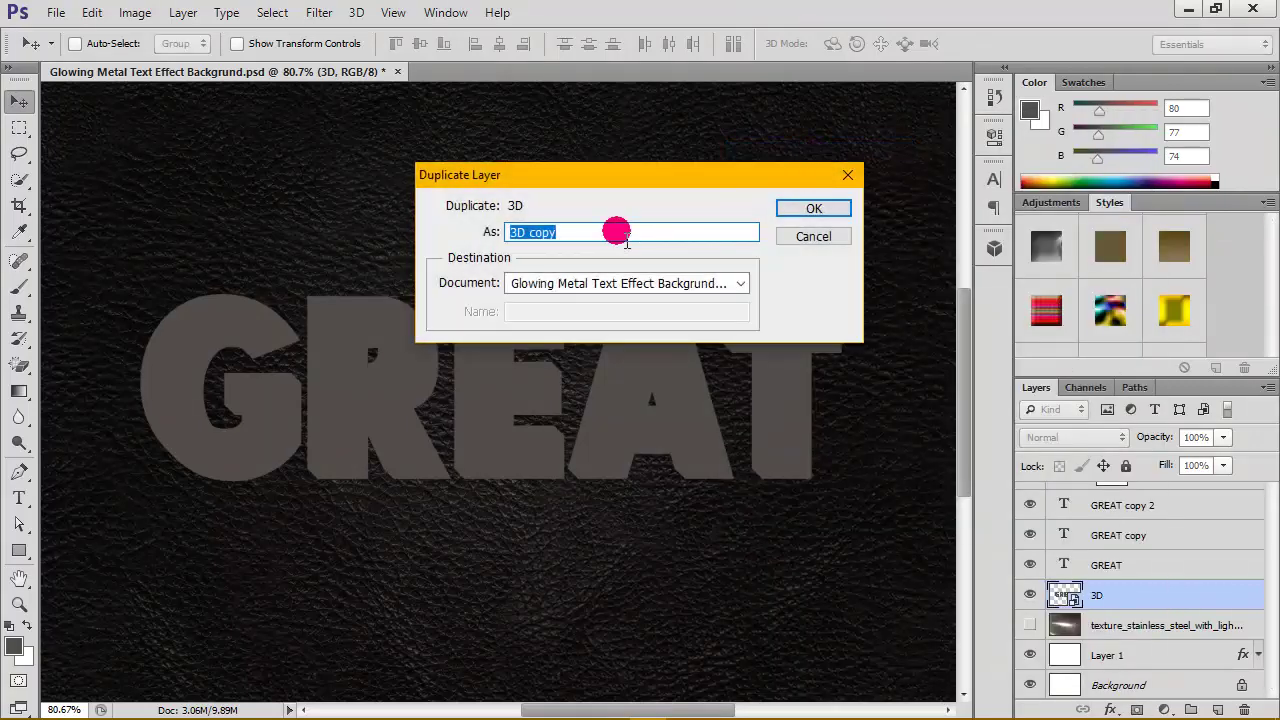
left_click(808, 205)
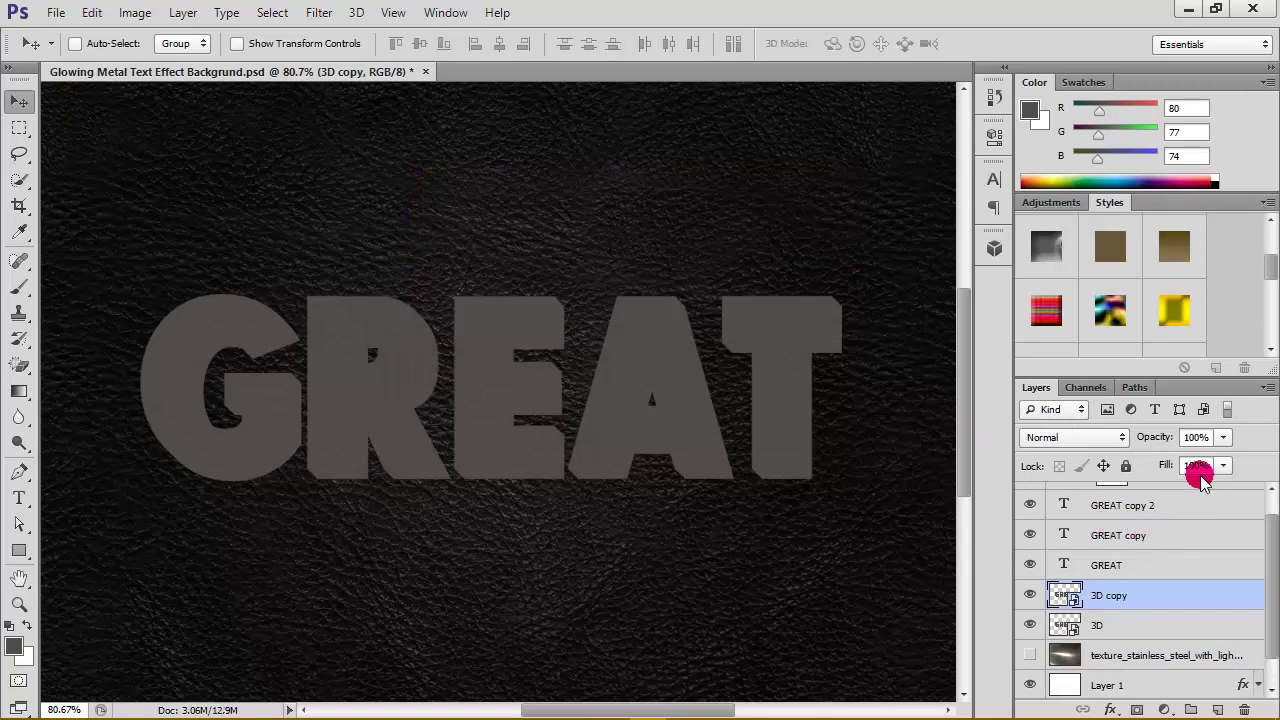
left_click_drag(1221, 466, 1074, 496)
Step: Apply the blue beveled preset style with the dark shadow to the 3D layer and collapse its effects list
left_click(1140, 625)
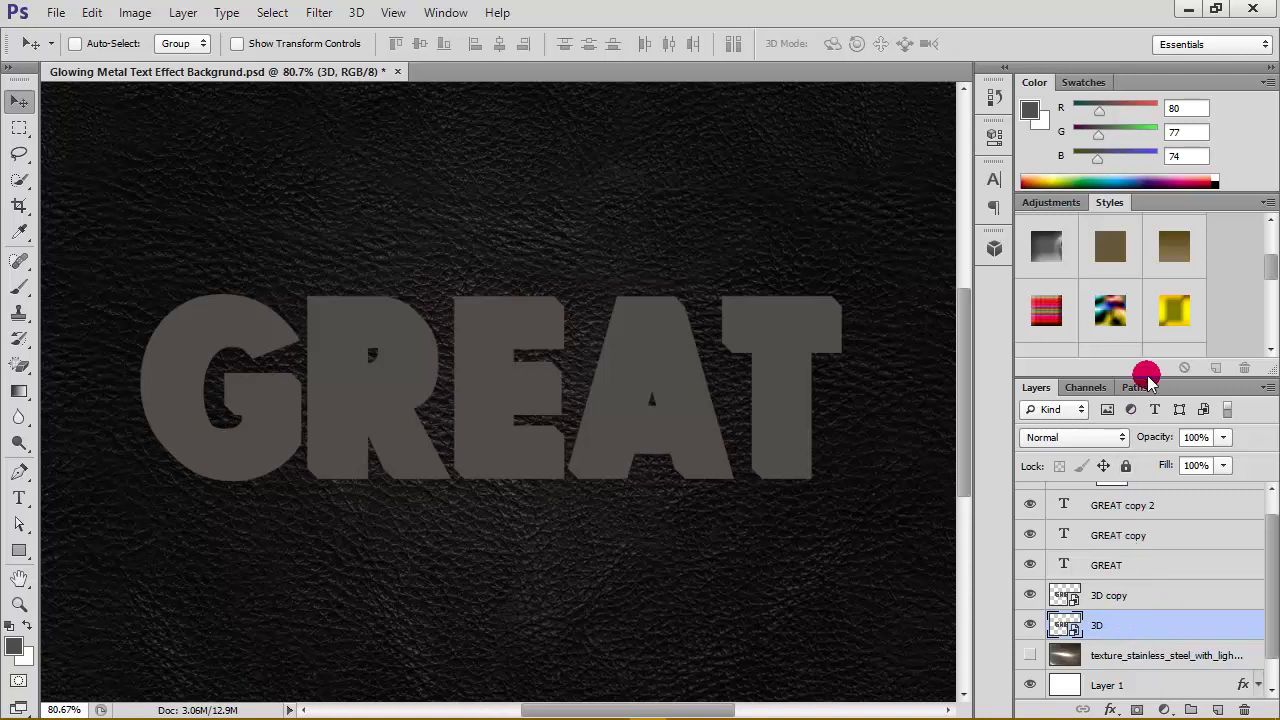
left_click_drag(1155, 385, 1147, 347)
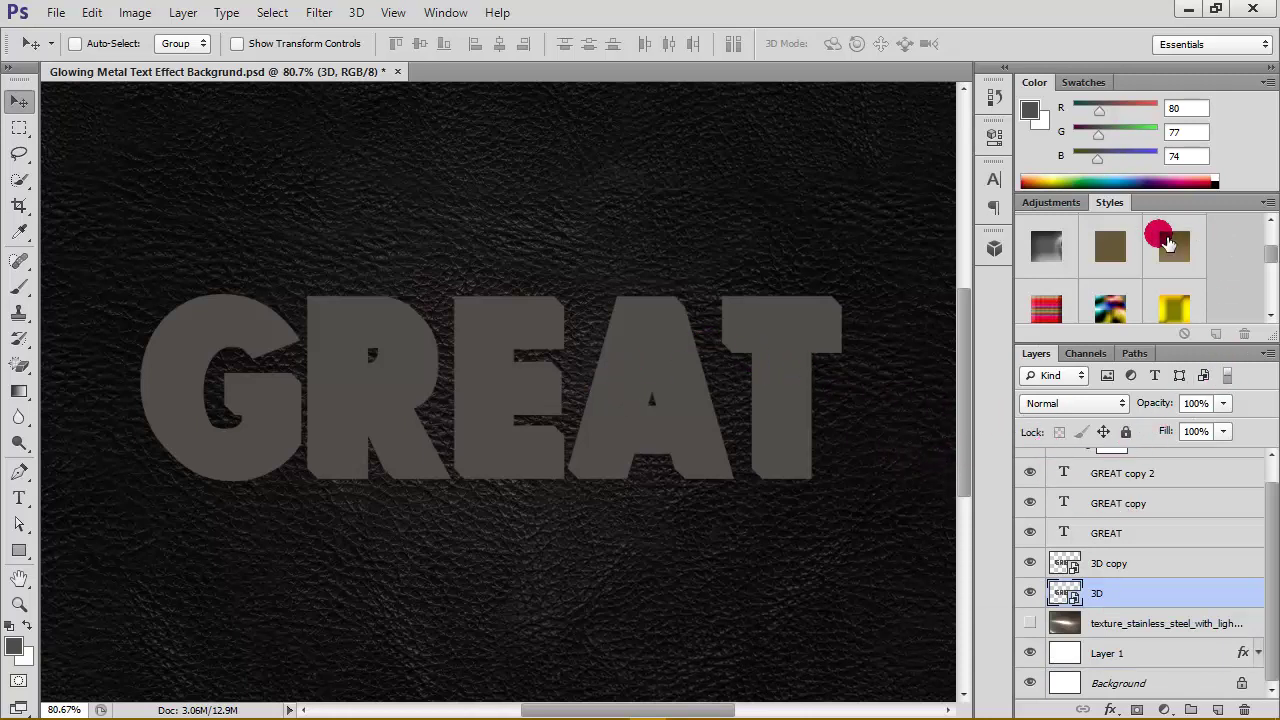
left_click(1268, 202)
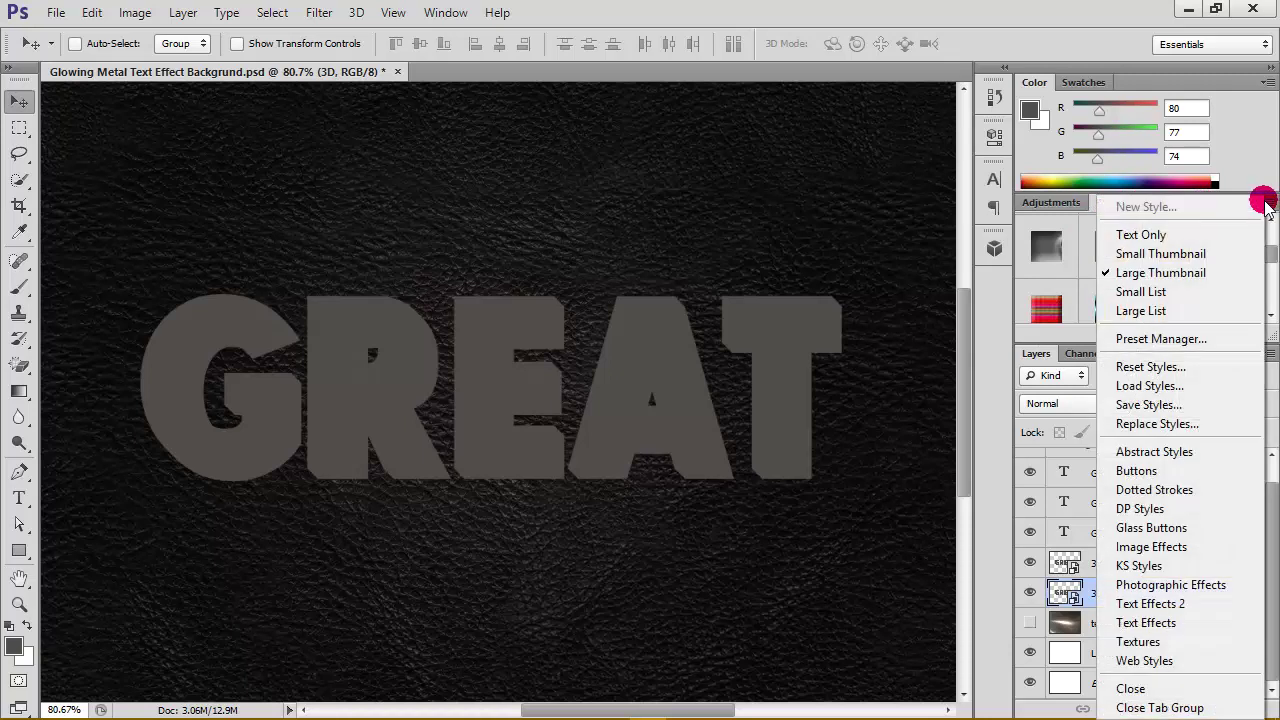
left_click(1140, 386)
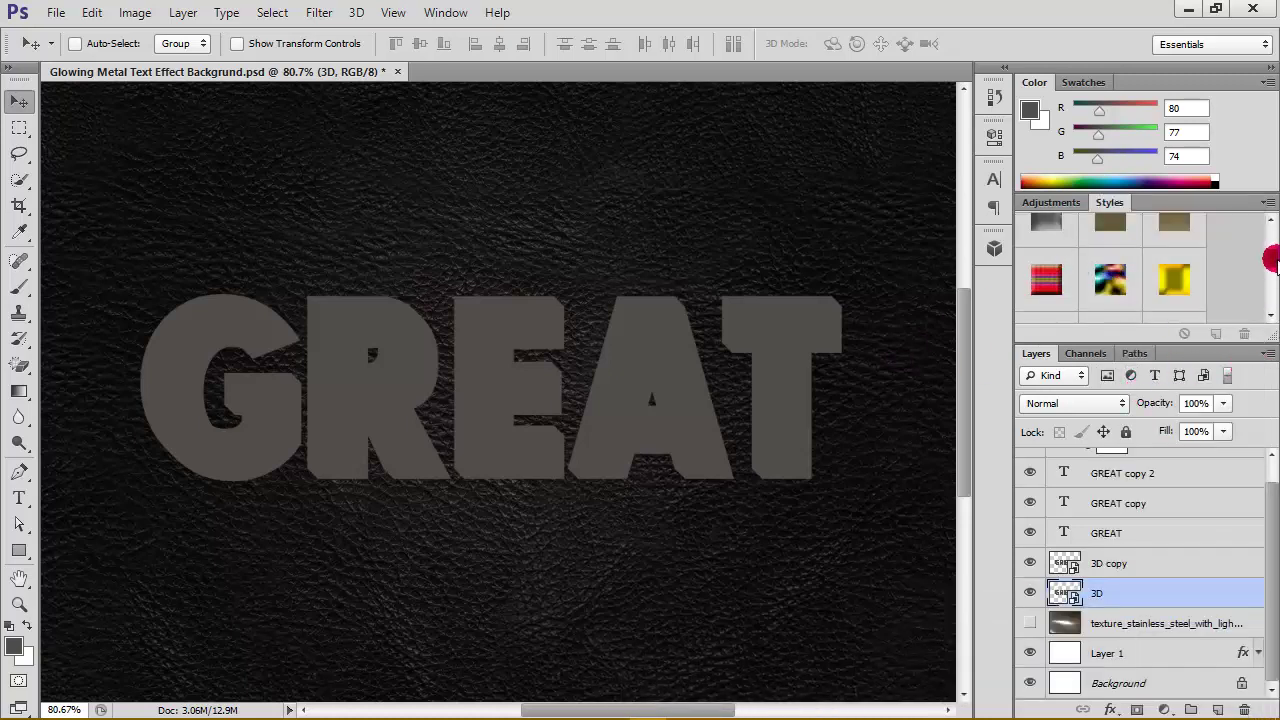
left_click_drag(1271, 261, 1270, 302)
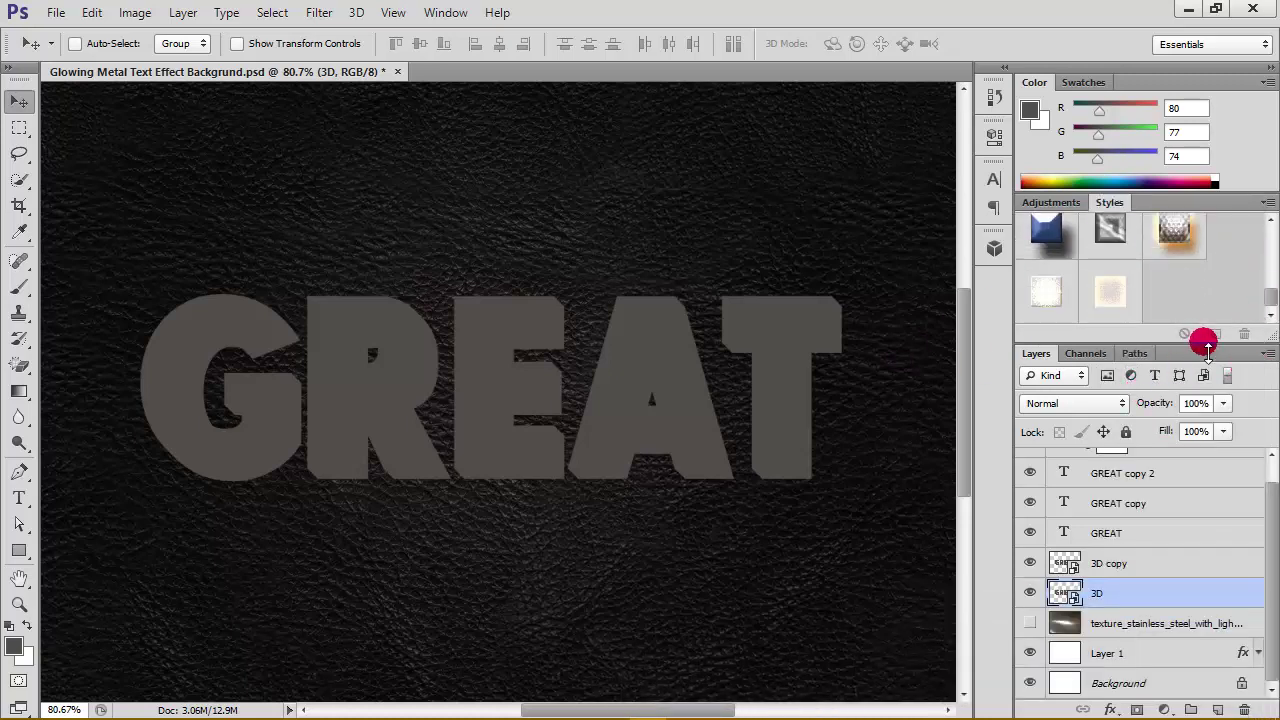
left_click_drag(1210, 345, 1207, 372)
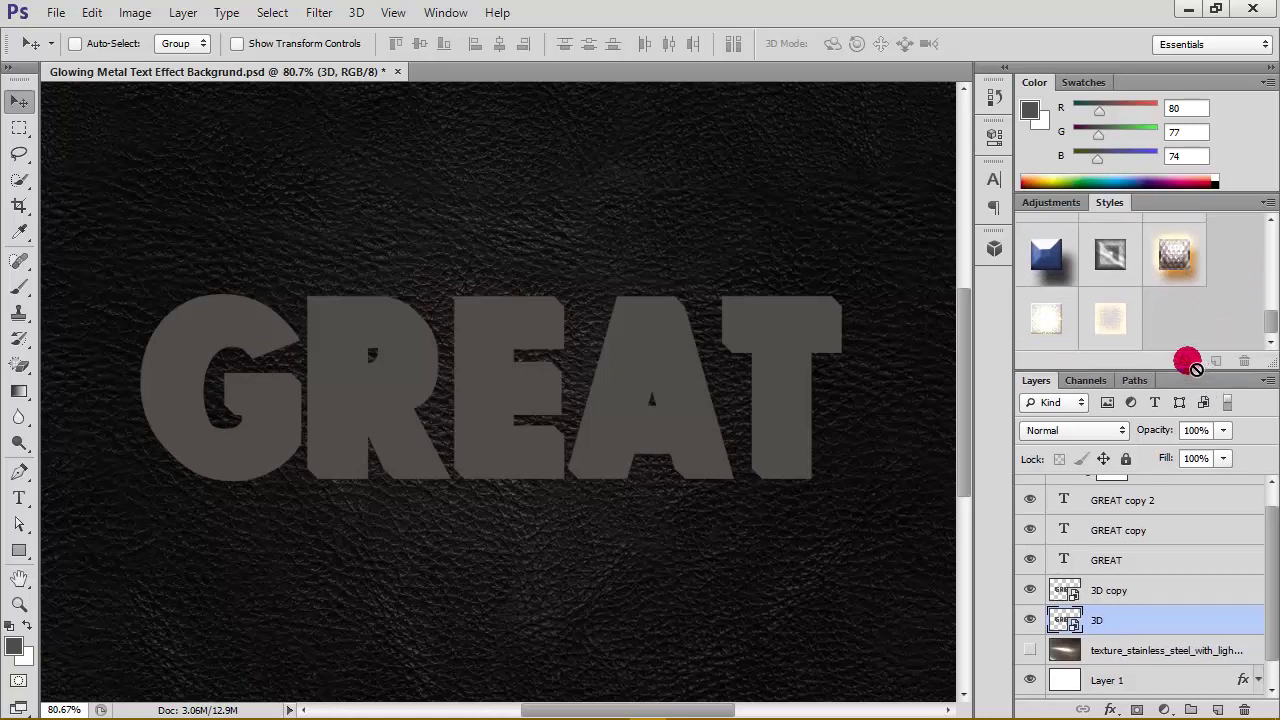
mouse_move(1150, 318)
left_mouse_down()
mouse_move(1180, 591)
mouse_move(1168, 627)
mouse_move(1043, 252)
left_mouse_up()
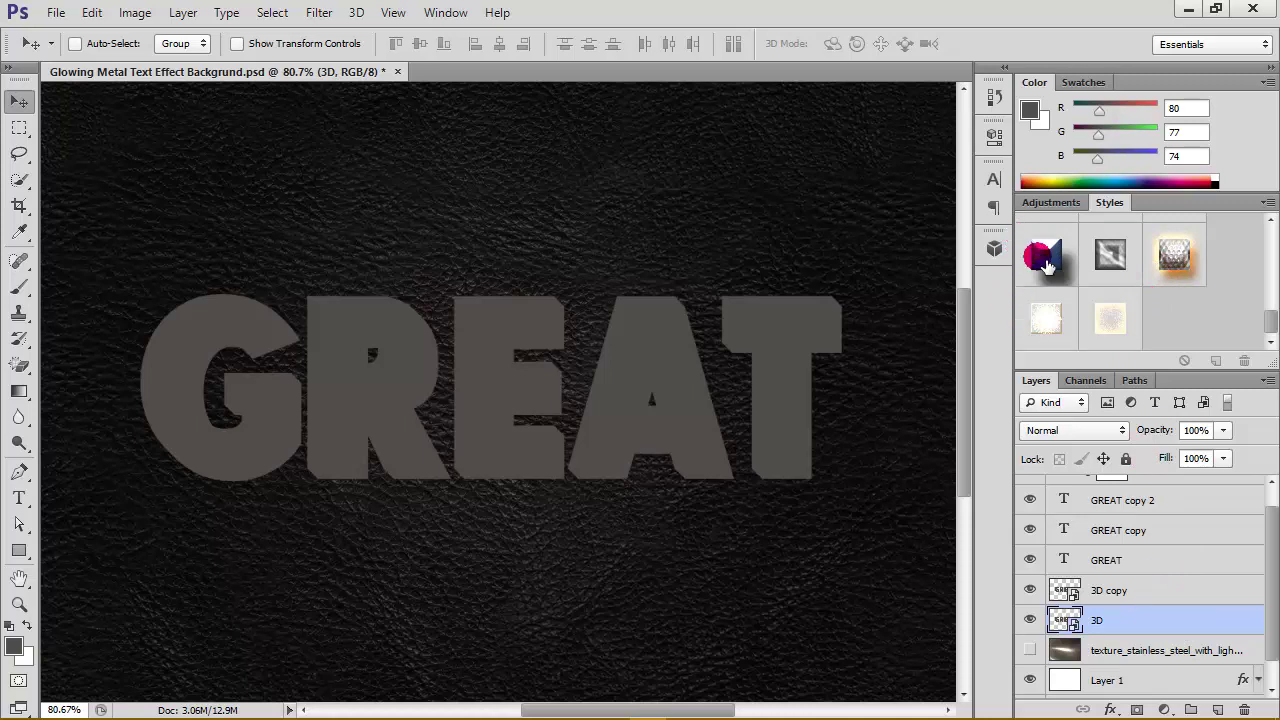
left_click(1043, 258)
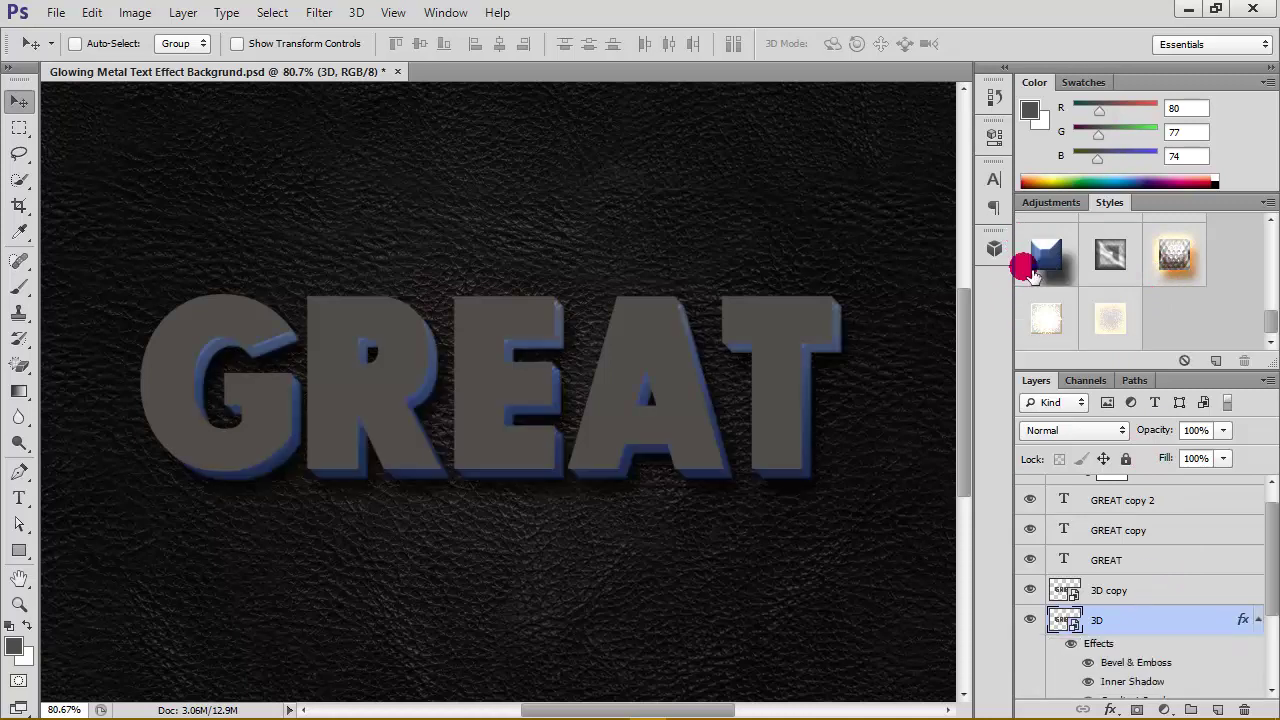
left_click(1257, 620)
Step: Apply the gray patterned metal preset style to the 3D copy layer and collapse its effects list
left_click(1184, 597)
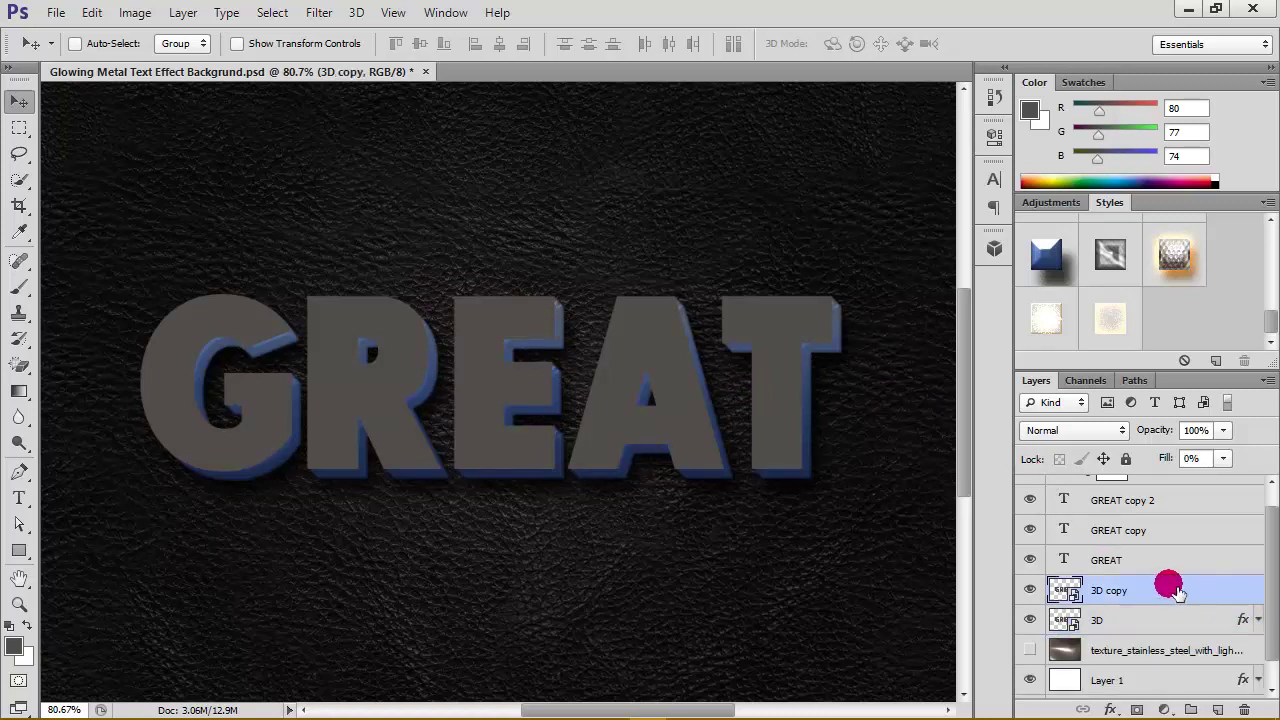
left_click(1112, 256)
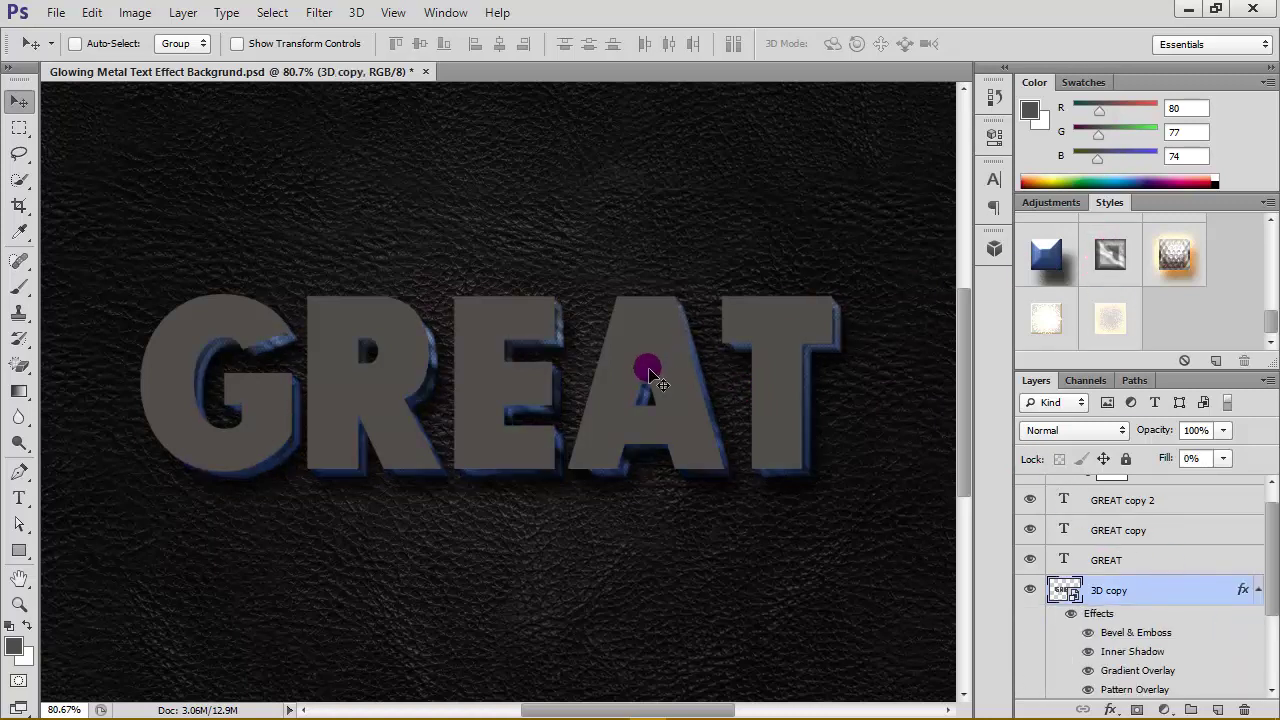
left_click(1262, 591)
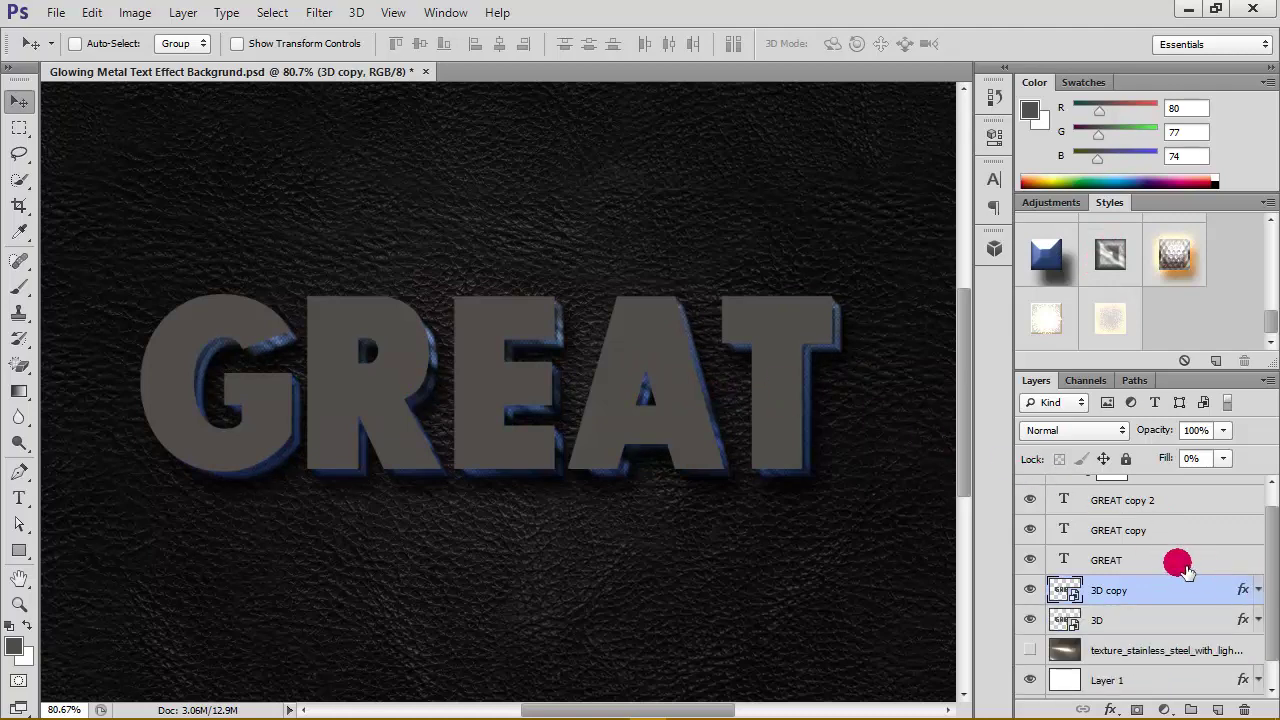
Step: Apply the textured metal preset style with the orange outer glow to the GREAT text layer and collapse its effects list
left_click(1175, 561)
left_click(1176, 262)
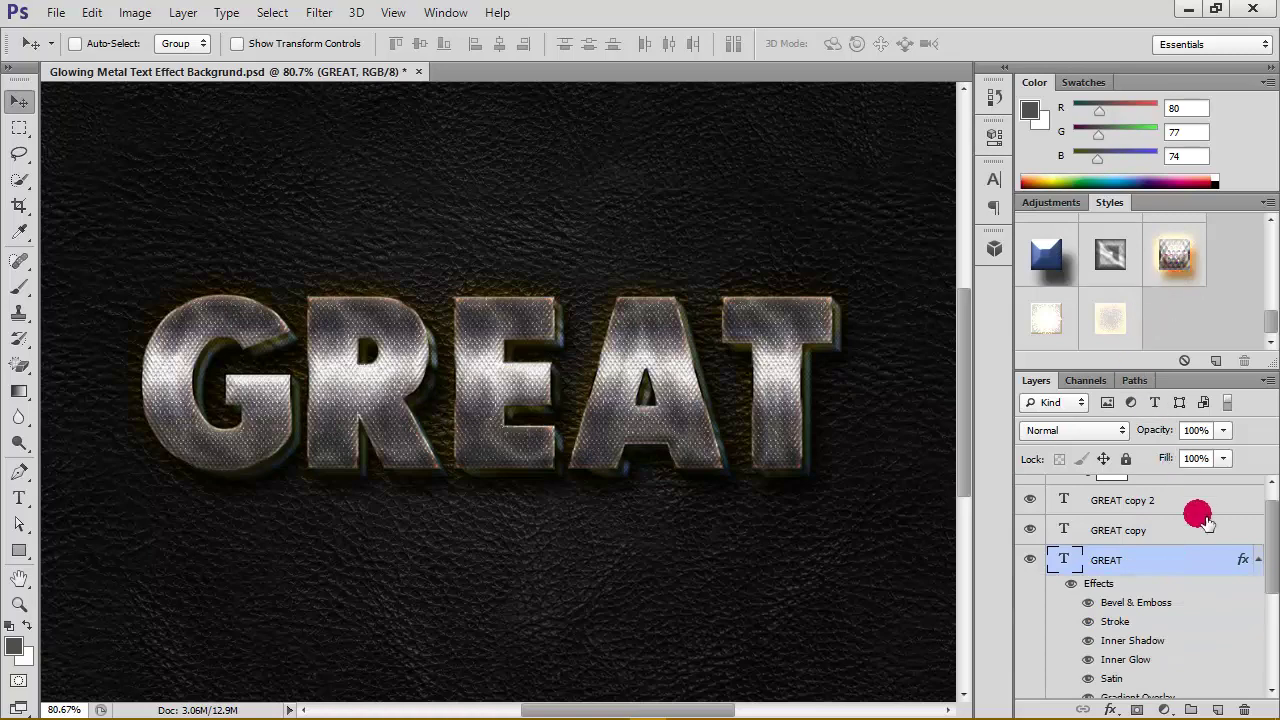
left_click(1259, 561)
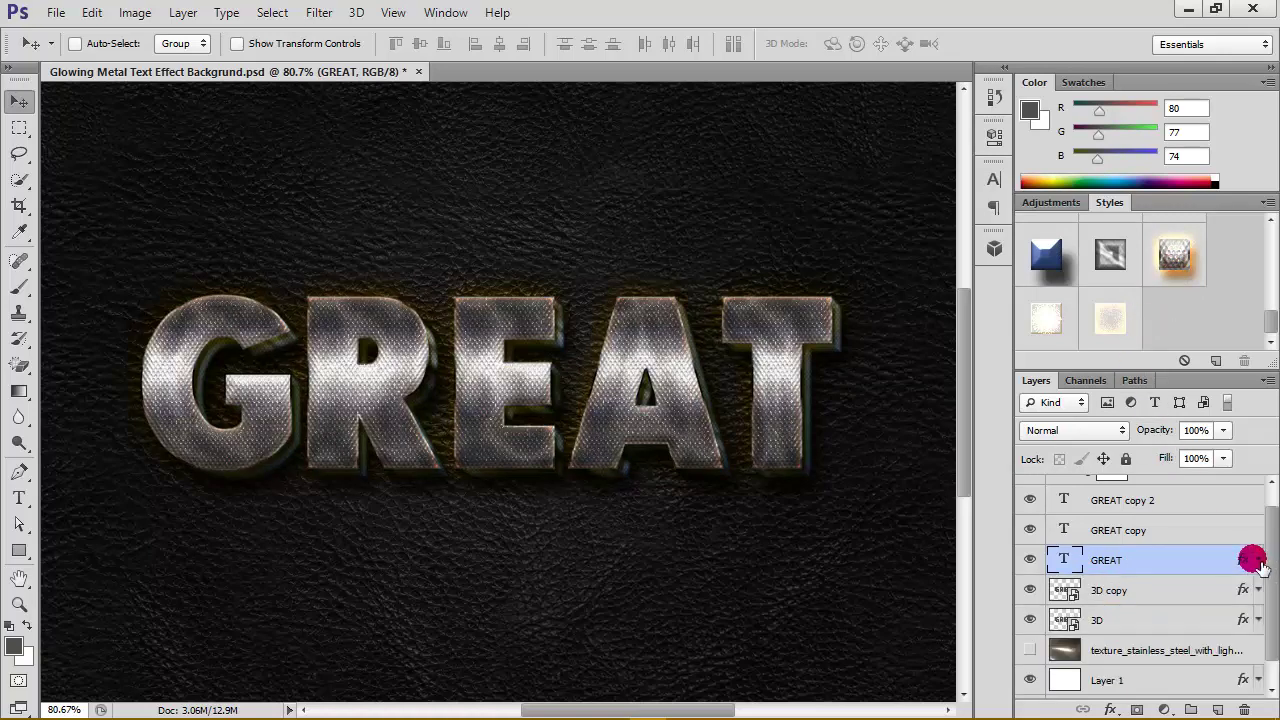
Step: Apply the bright white preset style with Bevel & Emboss and Inner Glow to GREAT copy and collapse its effects list
left_click(1183, 540)
left_click(1043, 320)
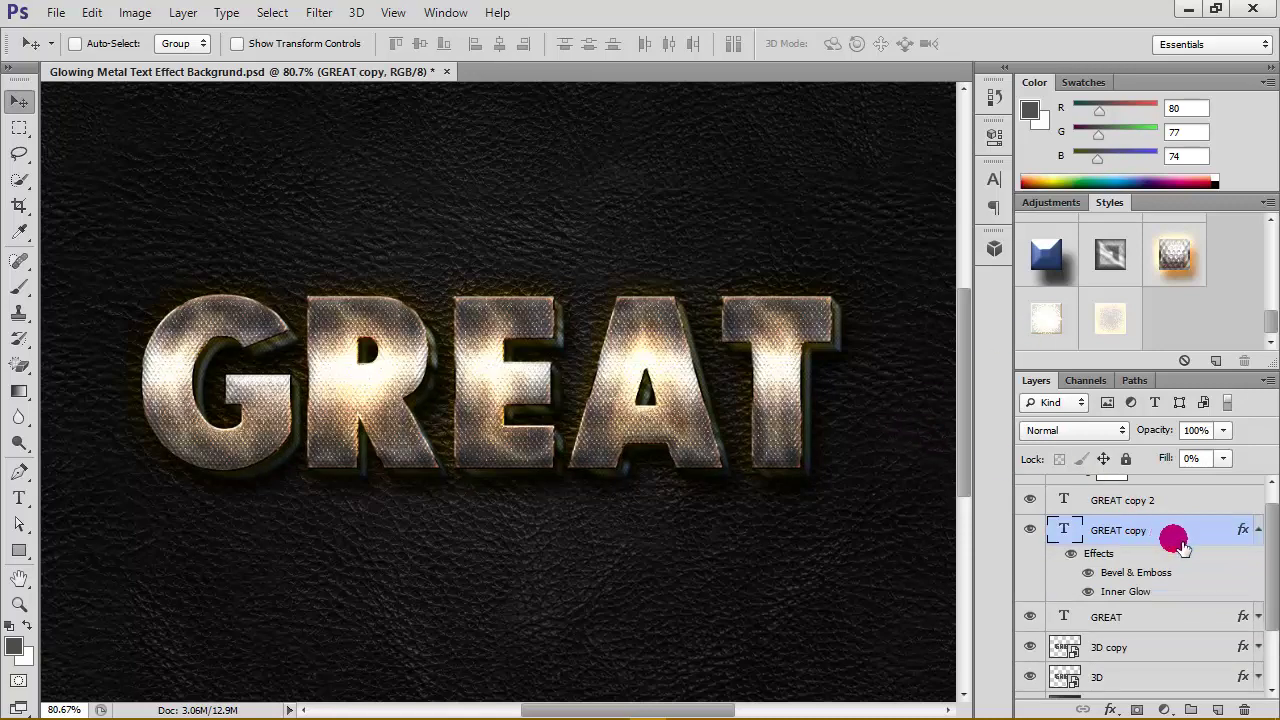
left_click(1256, 532)
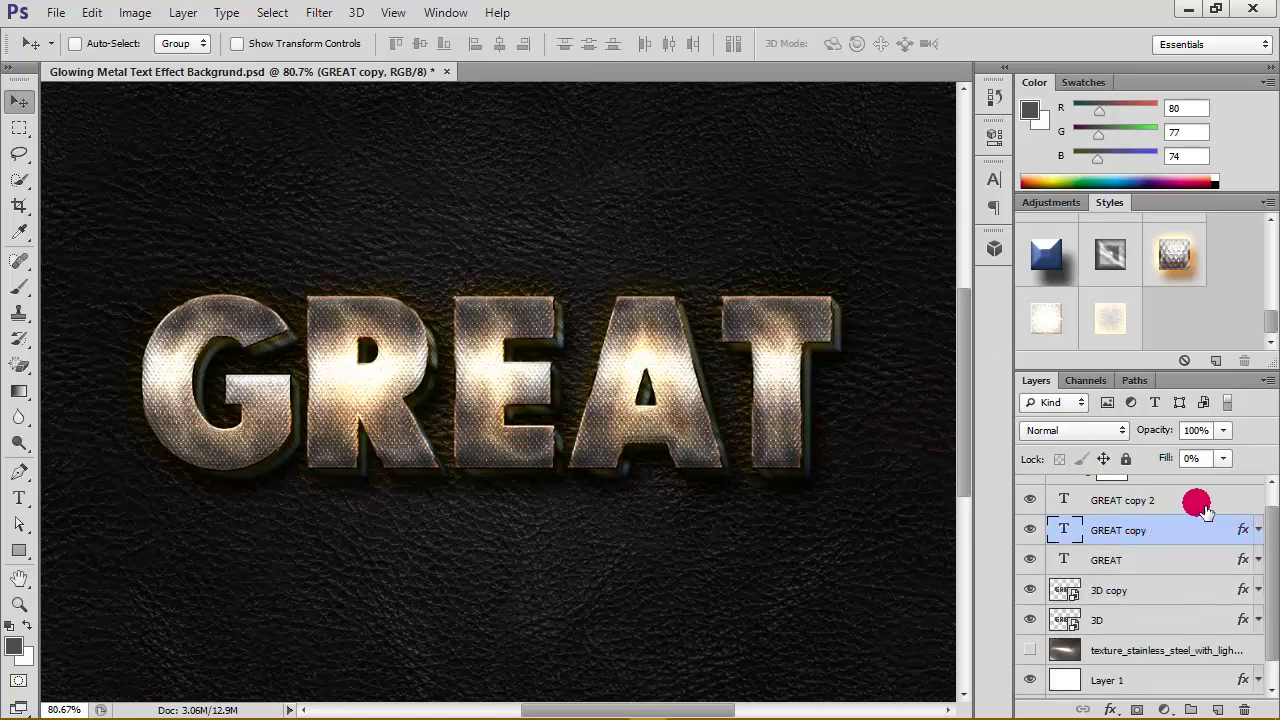
Step: Apply the pale beige Inner Glow preset style to the GREAT copy 2 layer and collapse its effects list
left_click_drag(1268, 515, 1266, 492)
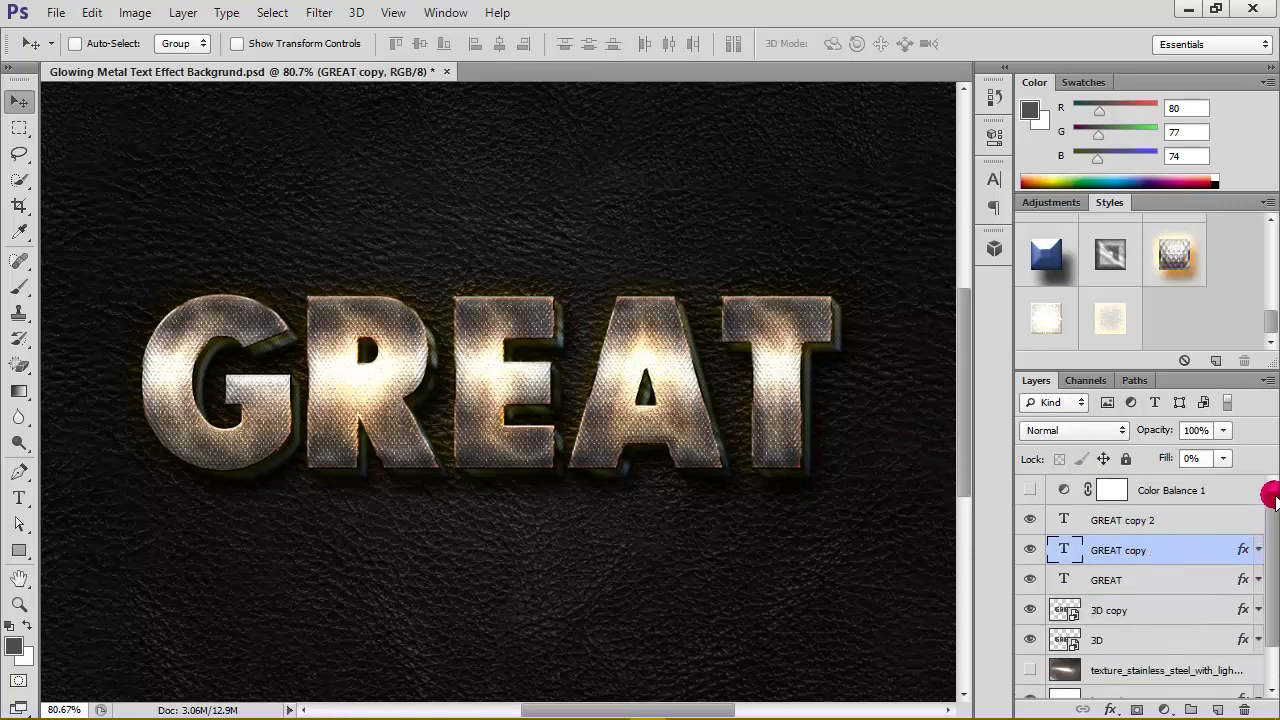
left_click(1176, 520)
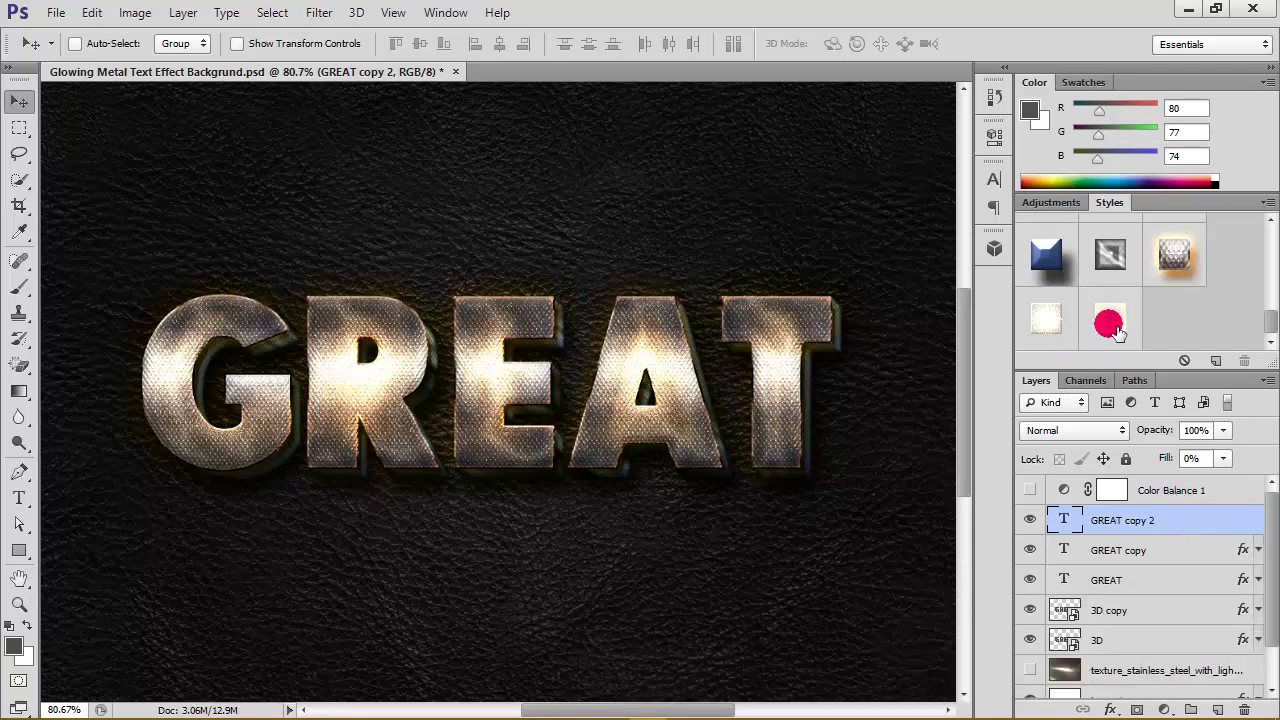
left_click(1112, 326)
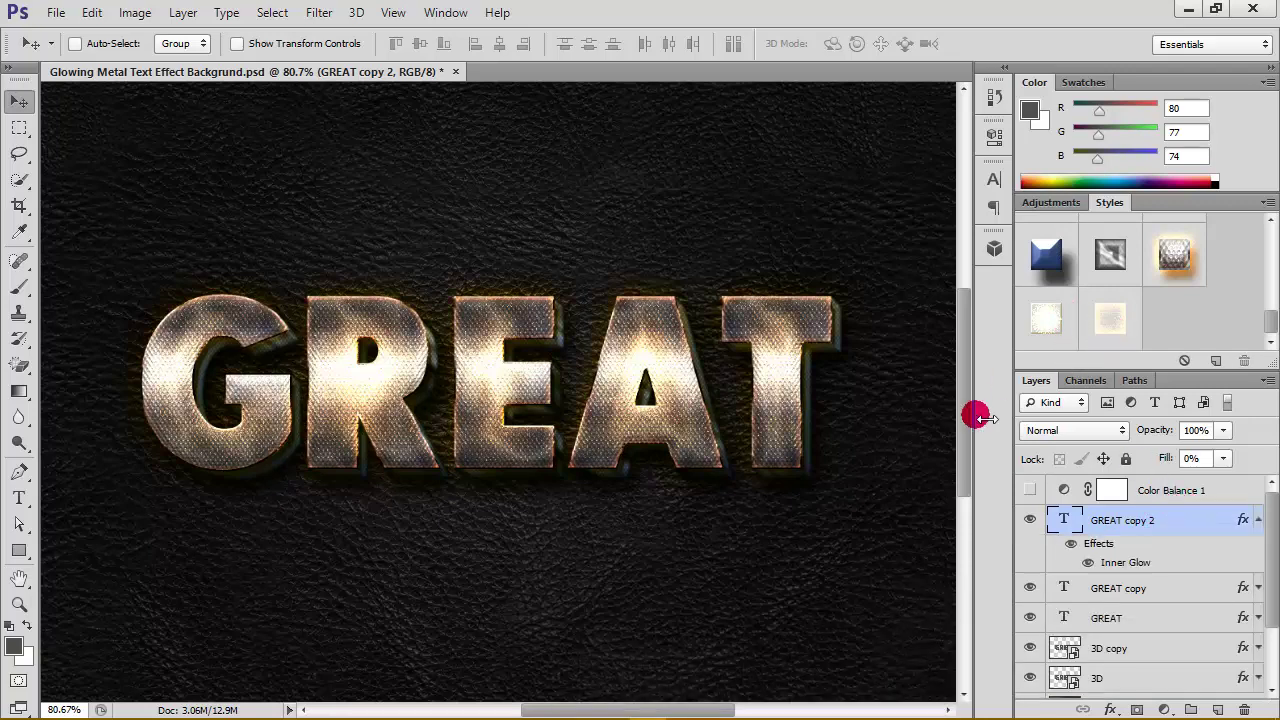
left_click(1258, 520)
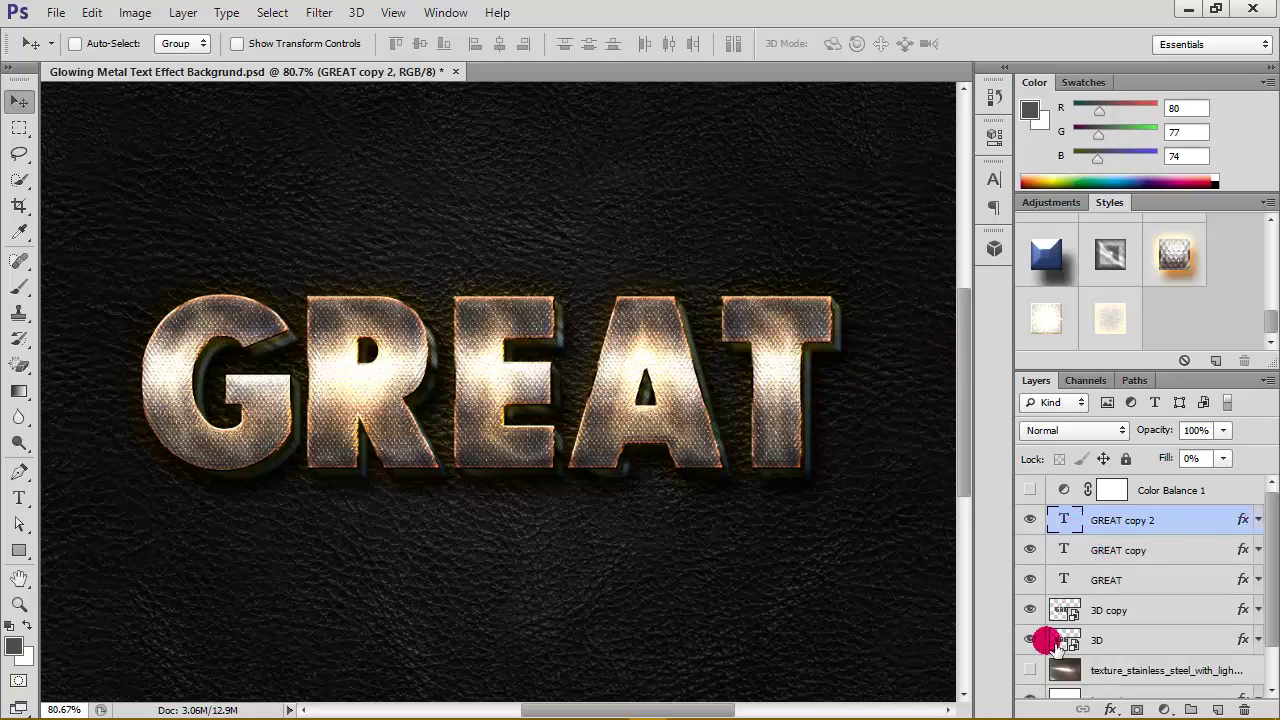
Step: Make the stainless steel texture layer and the Color Balance 1 adjustment layer visible
left_click(1031, 670)
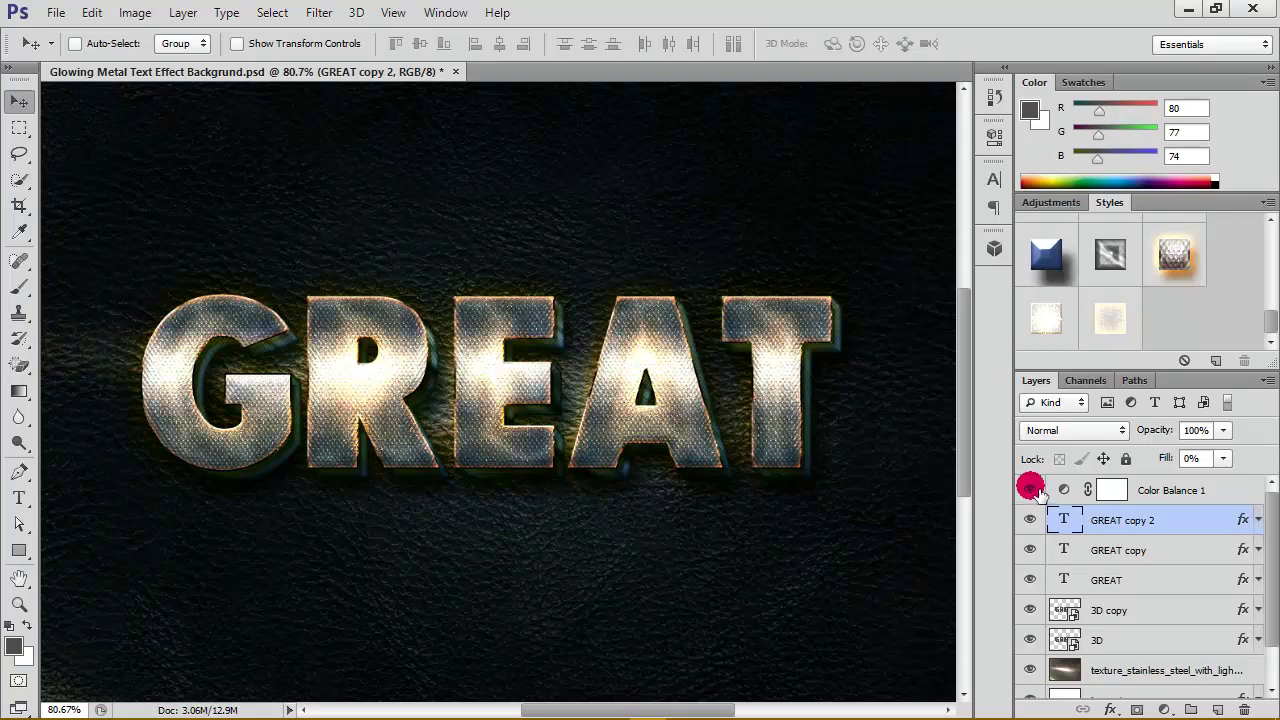
key("F9")
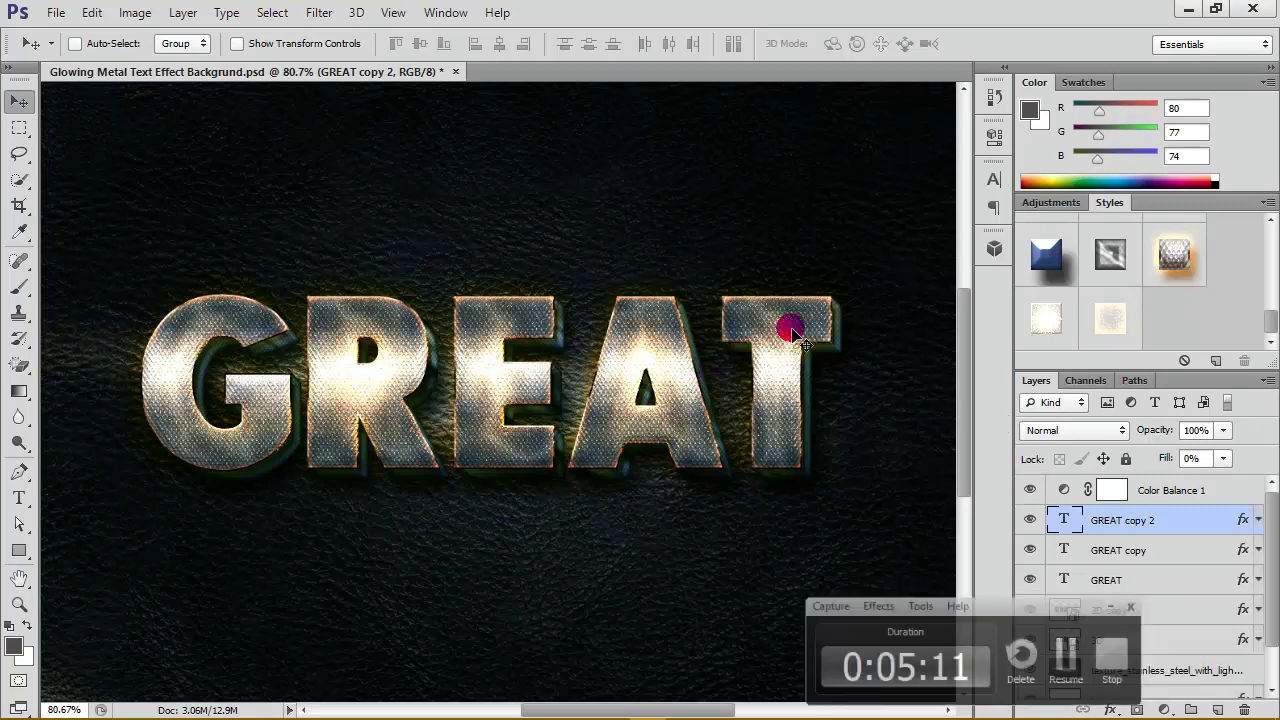
key("F9")
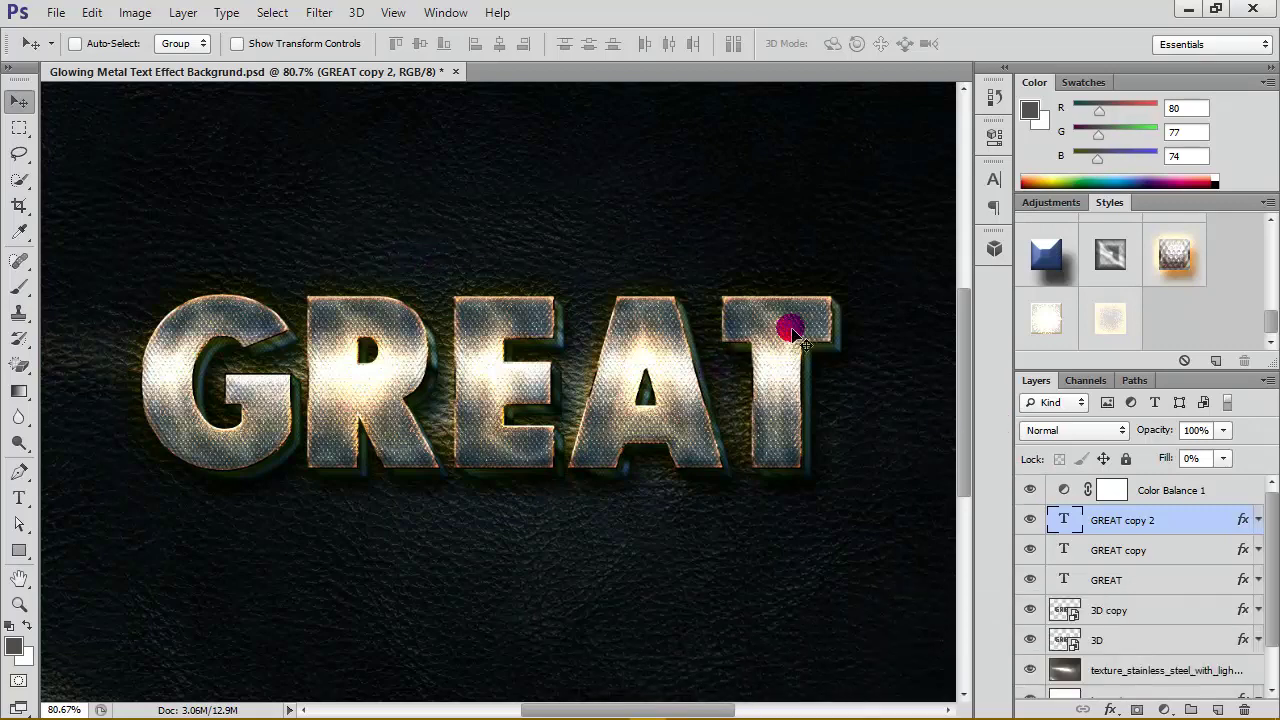
Step: View the finished text effect at actual pixels, with the side panels collapsed and the whole word in view
left_click(18, 601)
left_click(514, 44)
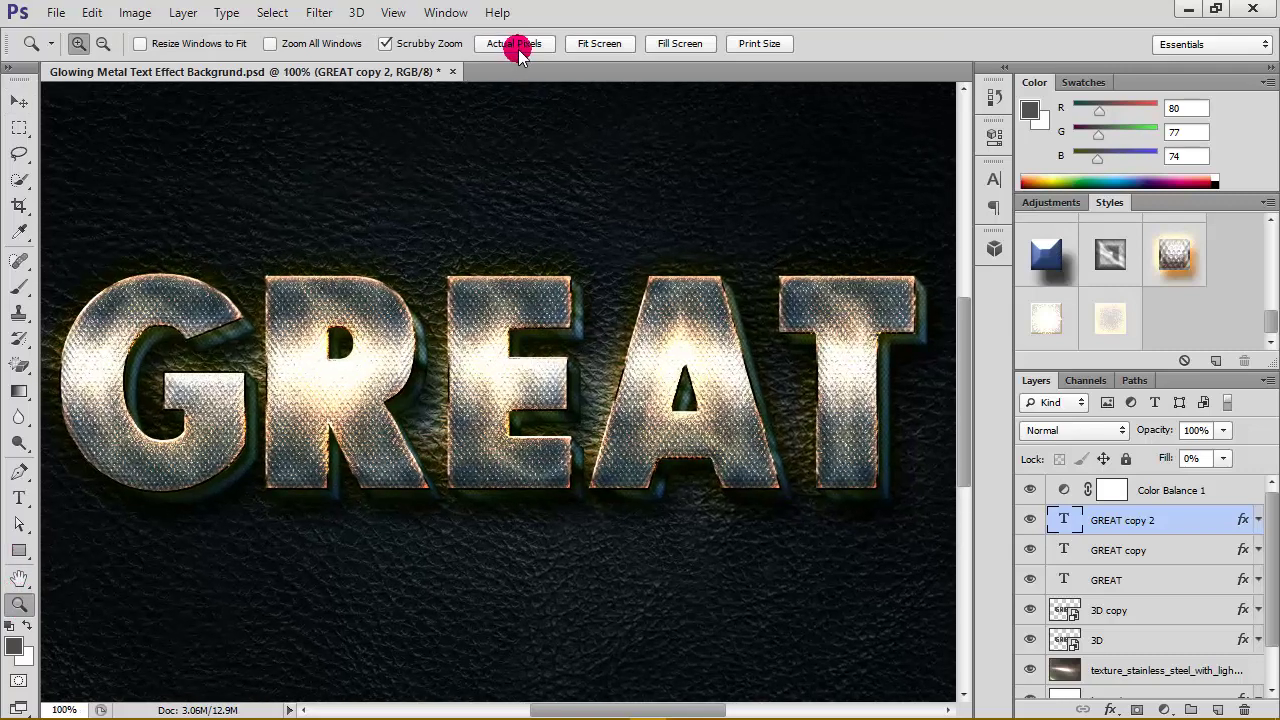
left_click(1265, 67)
left_click_drag(710, 710, 690, 712)
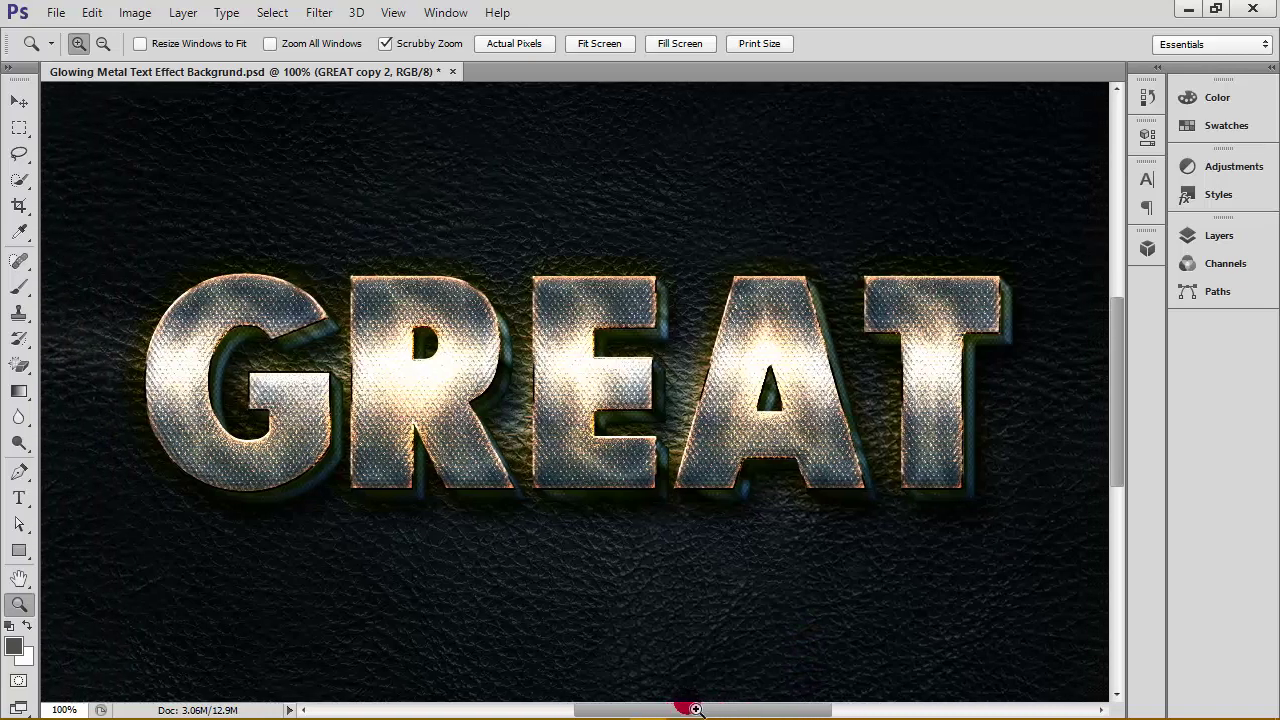